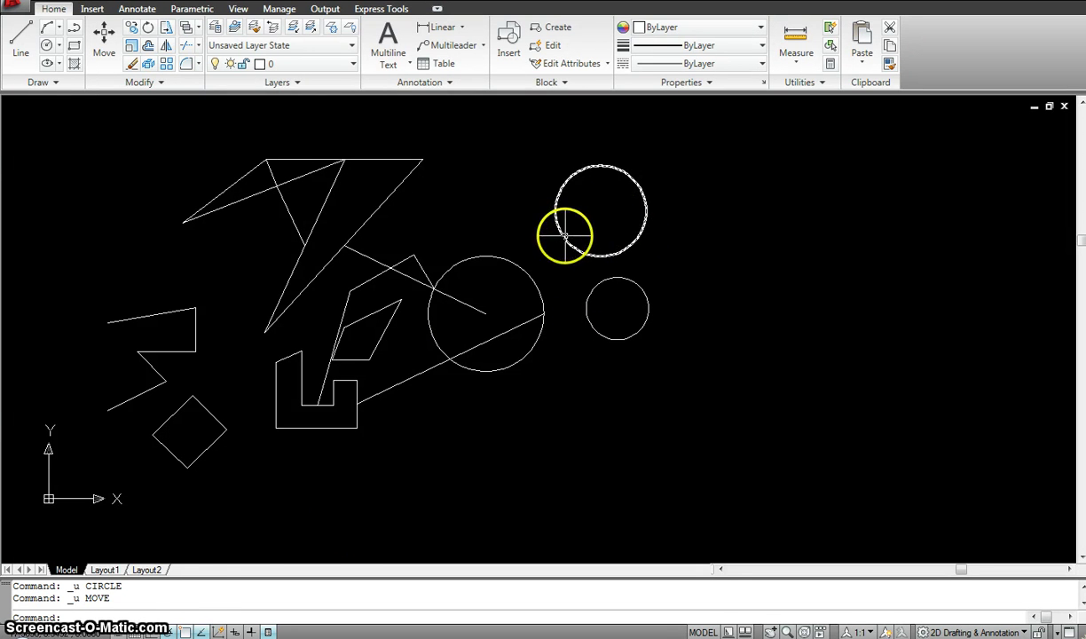
# Enable Tangent in the Object Snap settings alongside the existing snap modes
pyautogui.rightClick(201, 631)
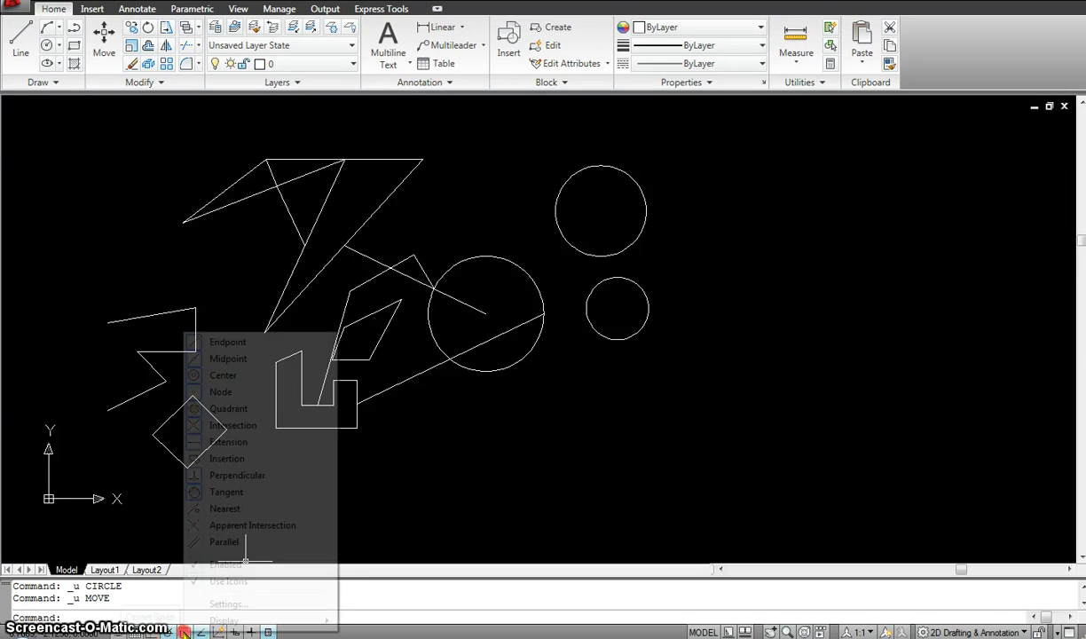
pyautogui.click(213, 606)
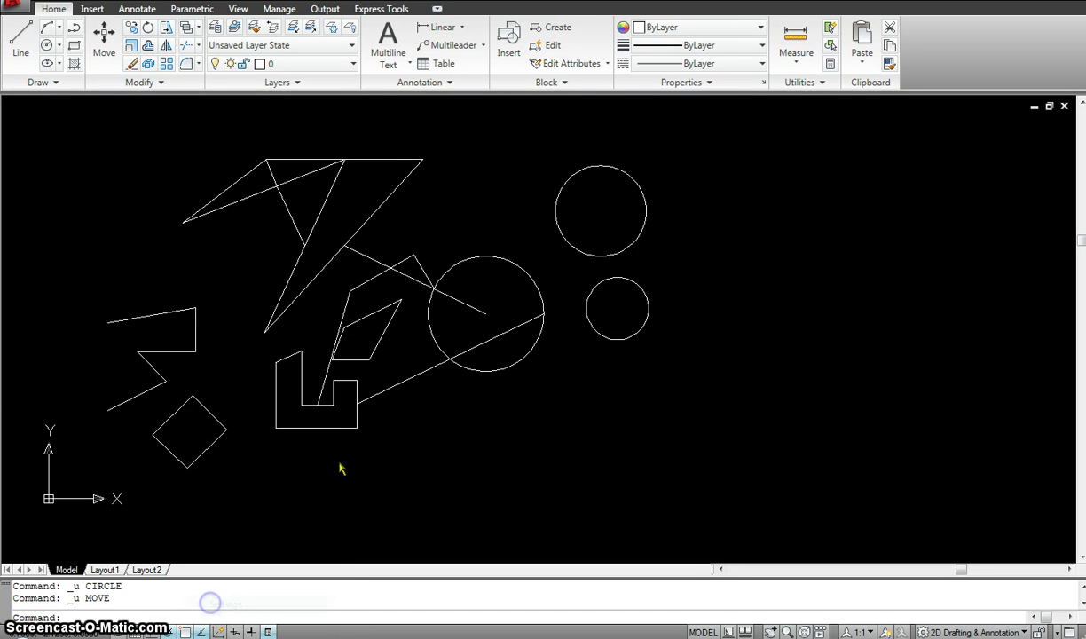
pyautogui.click(726, 359)
pyautogui.click(822, 300)
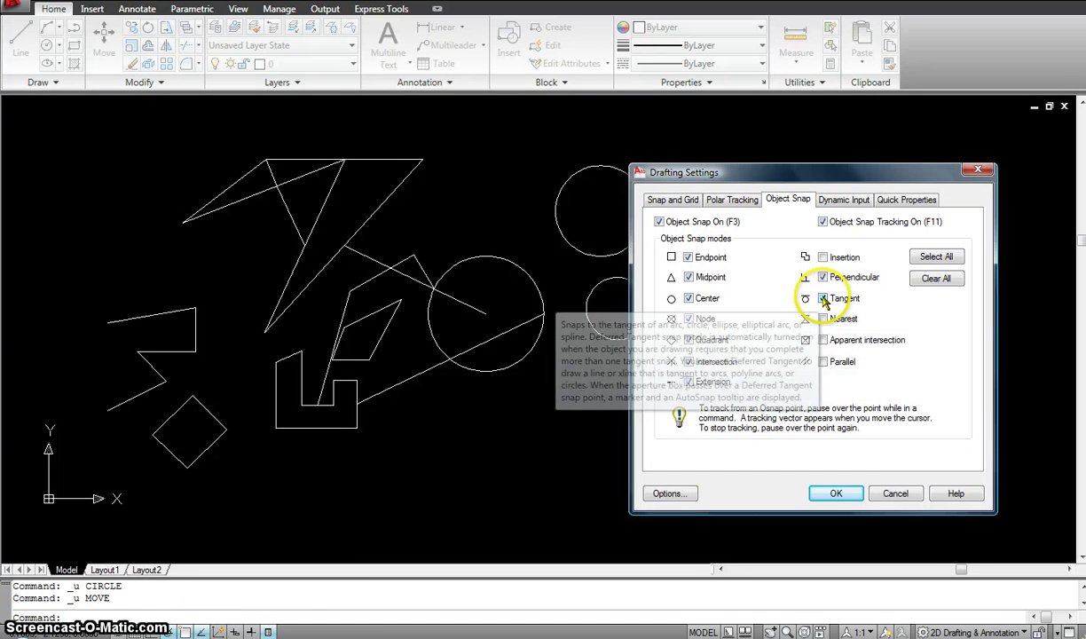
pyautogui.click(840, 497)
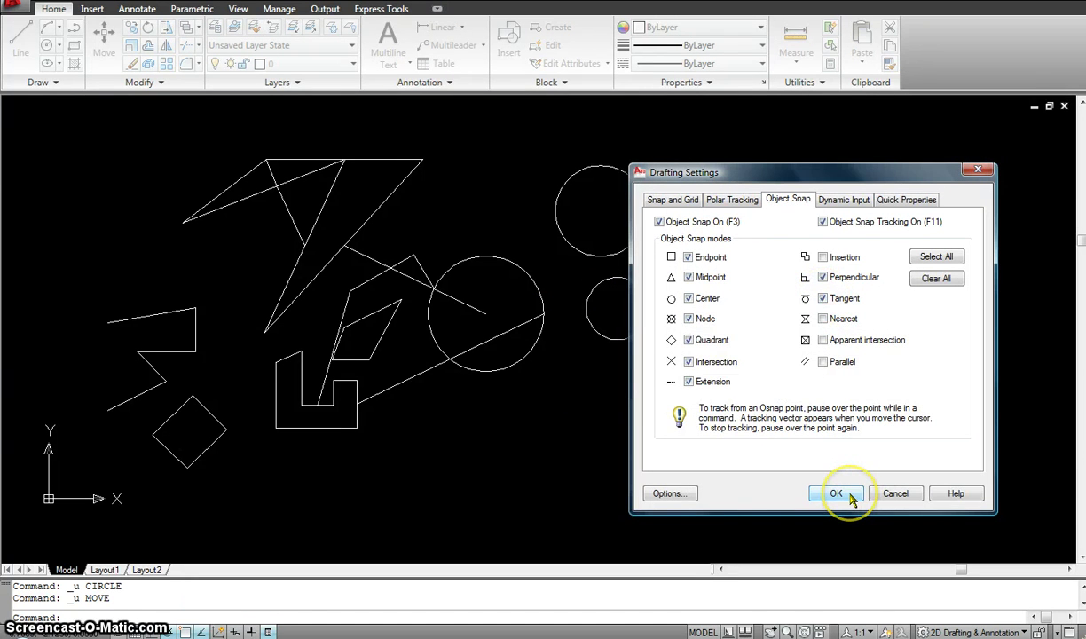
# Draw a radius-2 circle tangent to the upper circle and the lower small circle using TTR
pyautogui.click(856, 345)
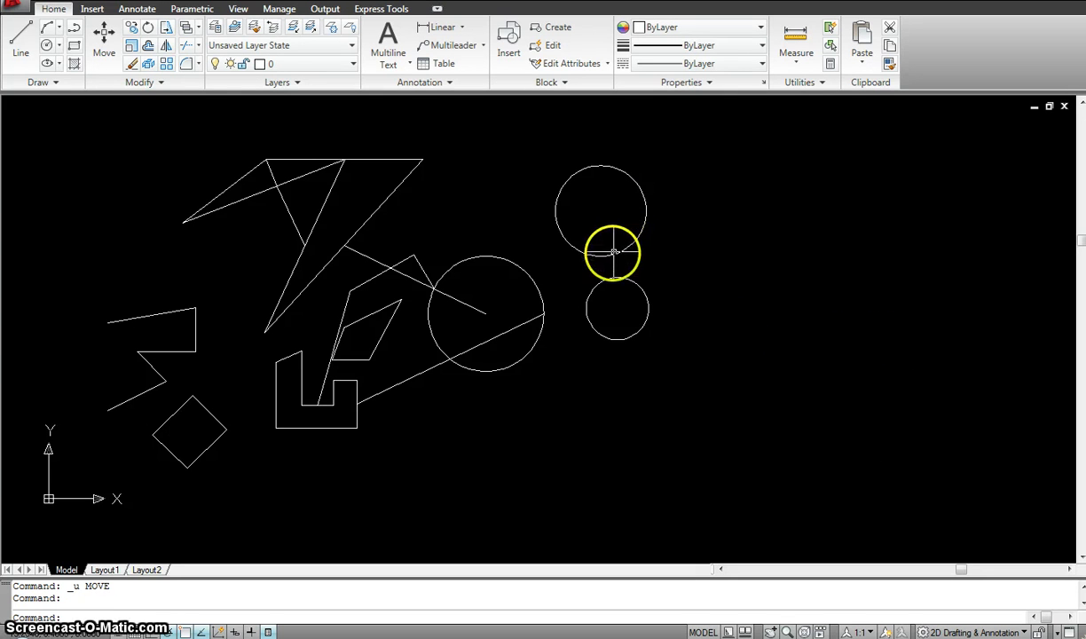
pyautogui.click(521, 342)
pyautogui.click(611, 272)
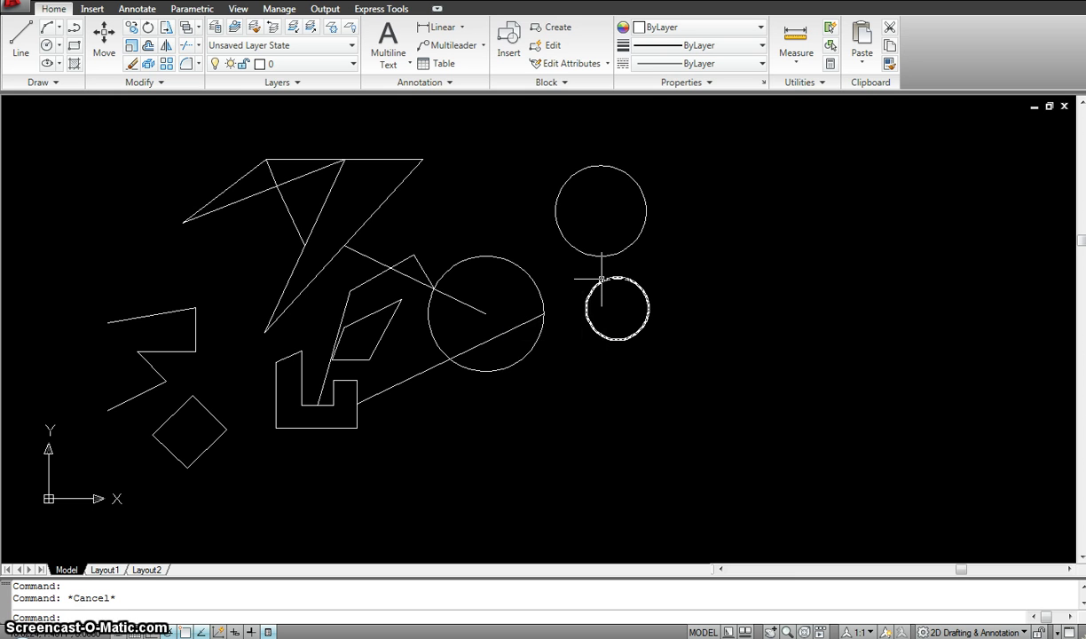
pyautogui.press('Return')
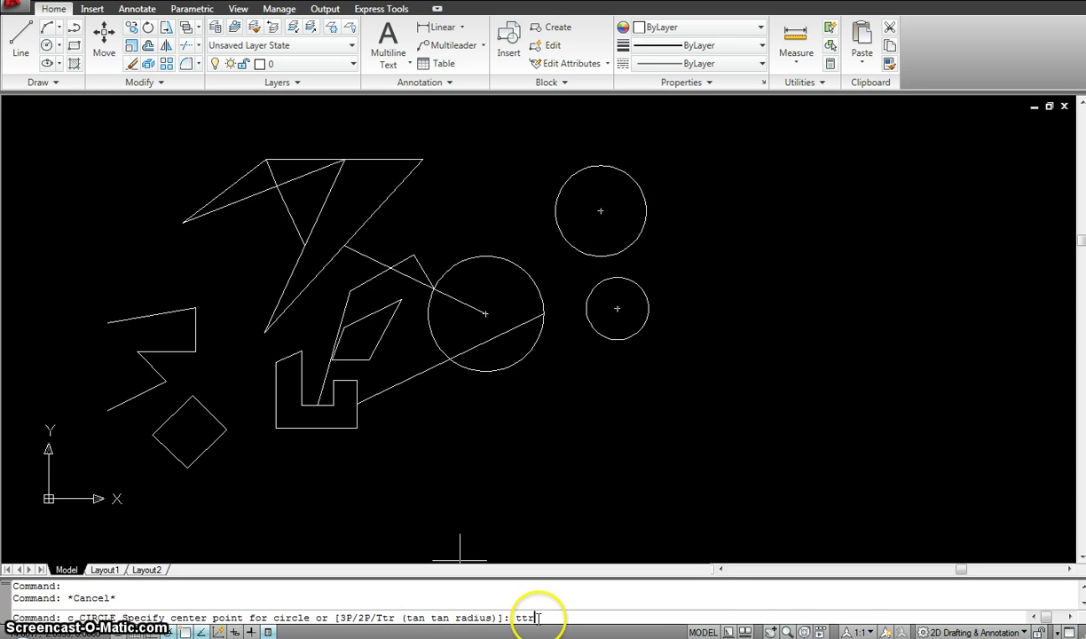
pyautogui.press('Return')
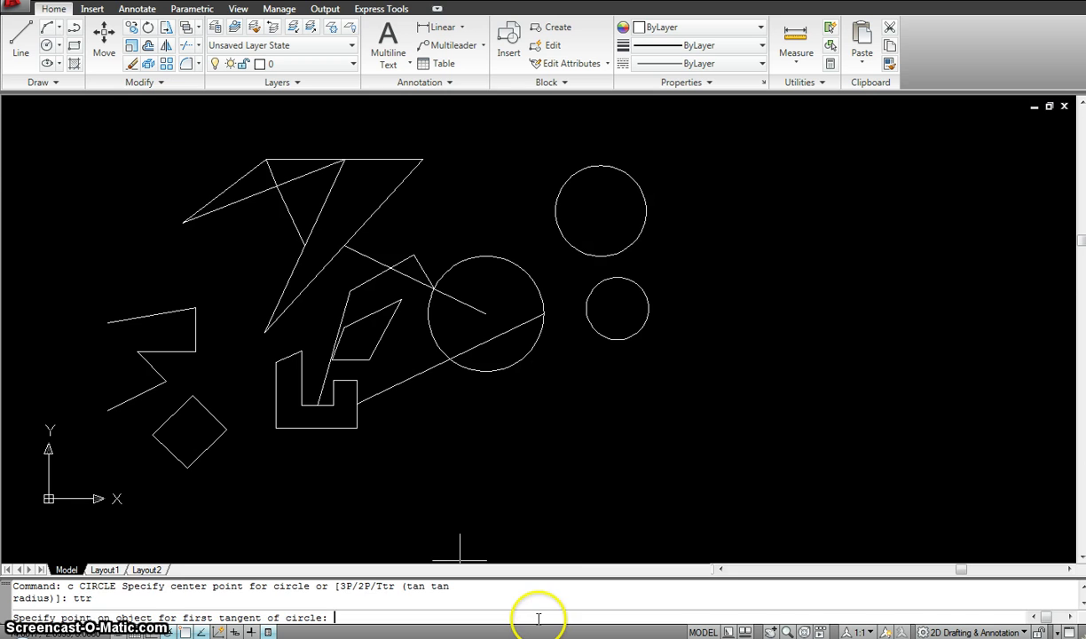
pyautogui.click(561, 235)
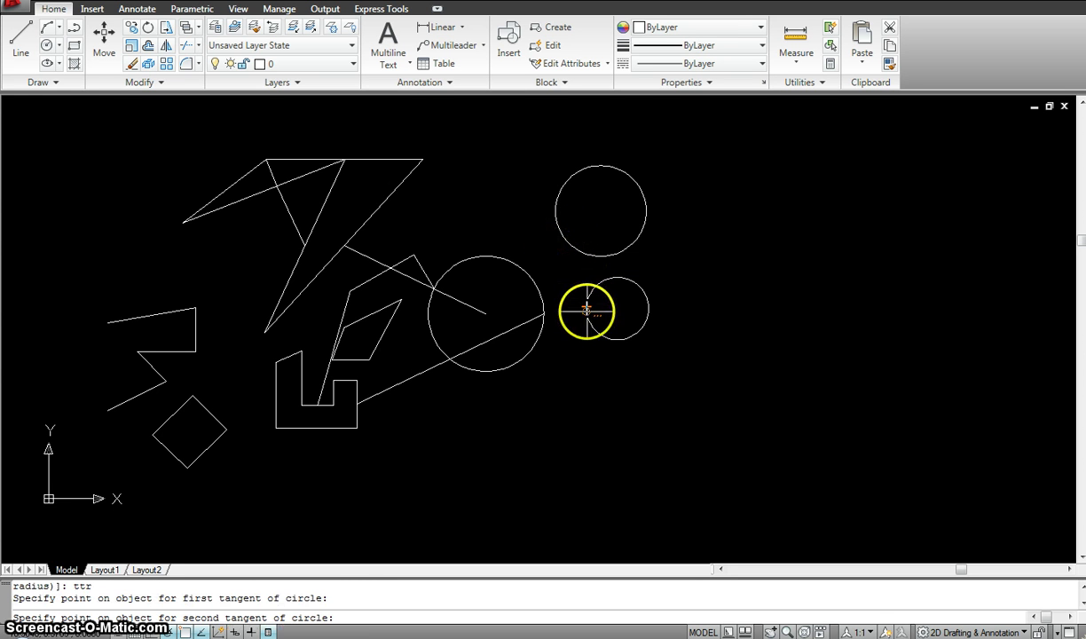
pyautogui.click(588, 294)
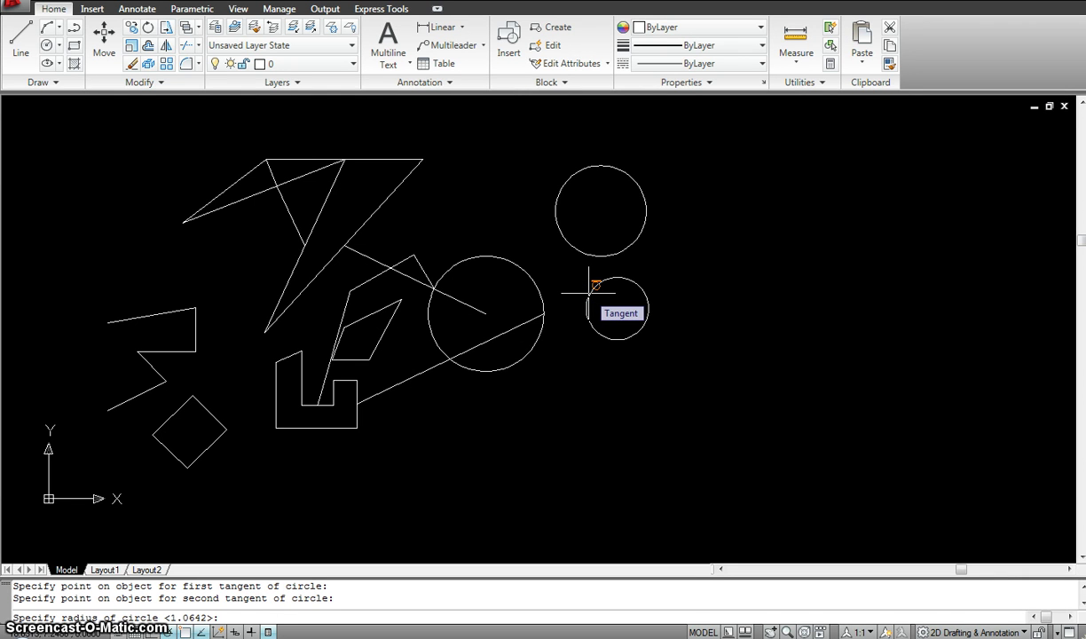
pyautogui.write('2')
pyautogui.press('Return')
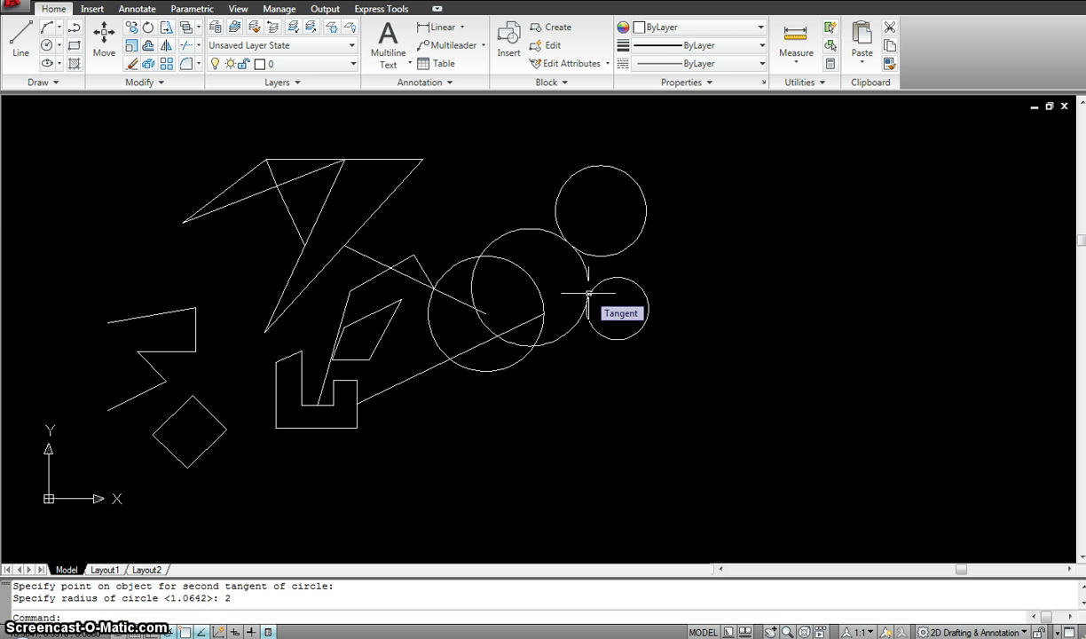
# Erase the radius-2 tangent circle with the E command
pyautogui.scroll(3, 591, 256)
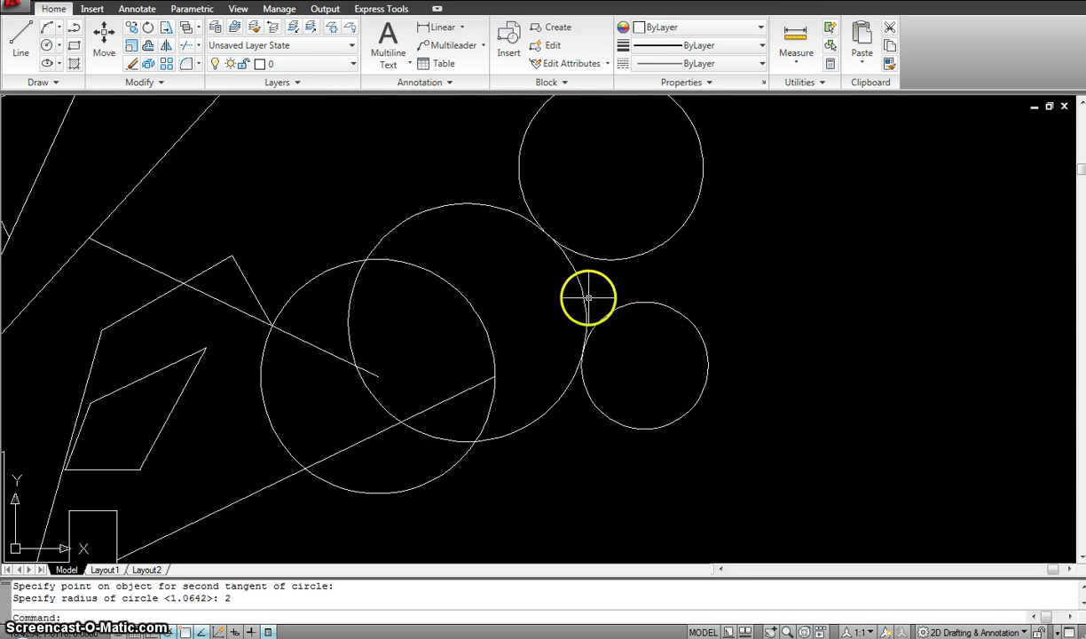
pyautogui.press('Escape')
pyautogui.press('Escape')
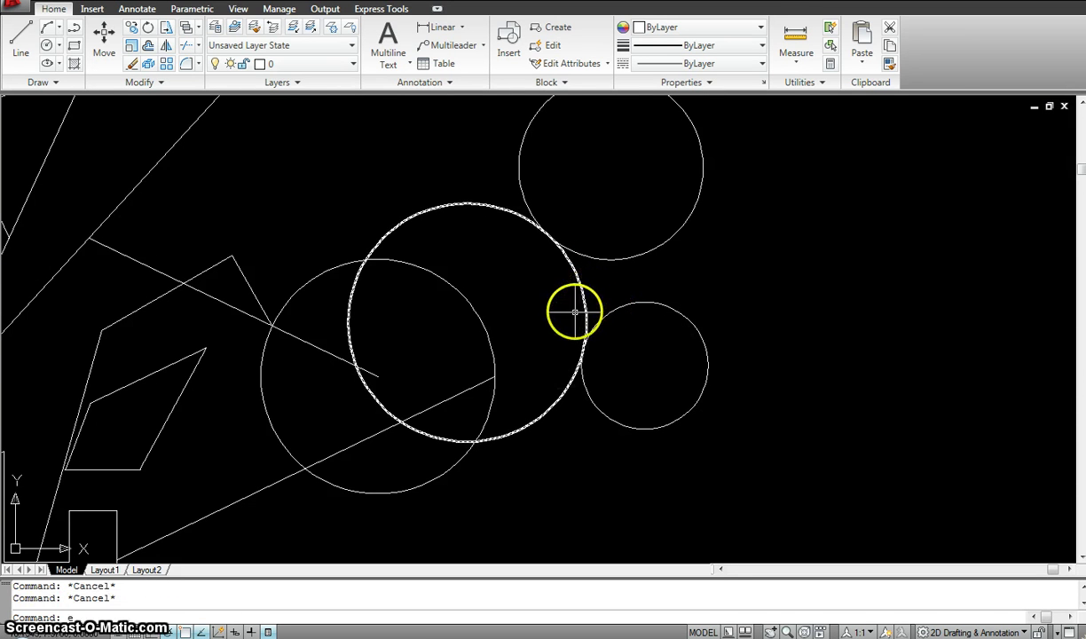
pyautogui.write('e')
pyautogui.press('Return')
pyautogui.click(539, 404)
pyautogui.press('Return')
# Cancel the leftover selection and start a new circle with C
pyautogui.scroll(-2, 539, 368)
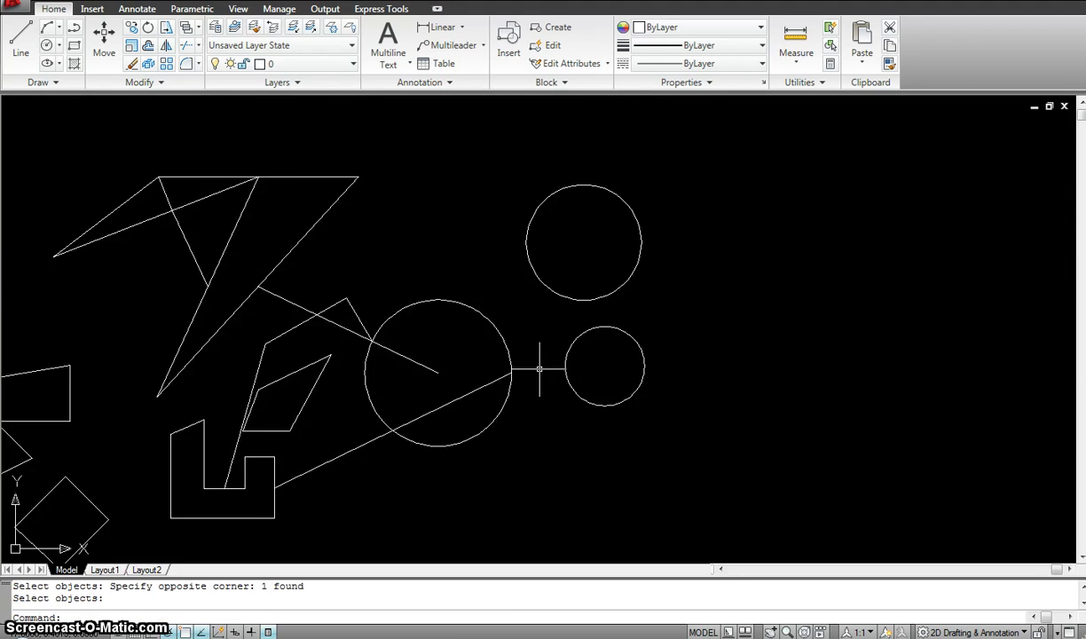
pyautogui.click(441, 381)
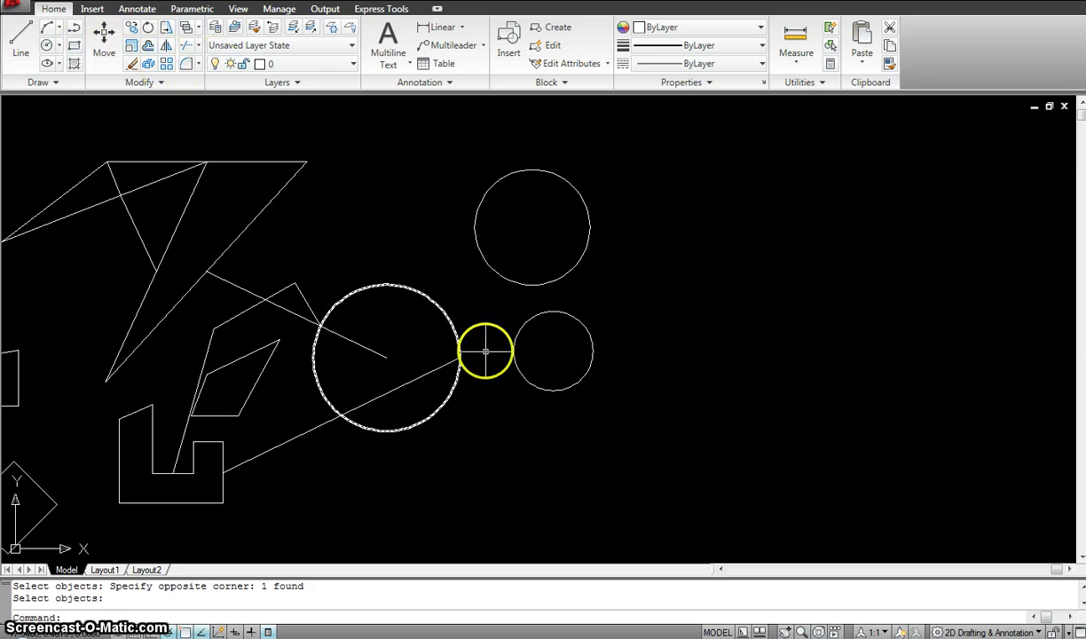
pyautogui.press('Escape')
pyautogui.press('Escape')
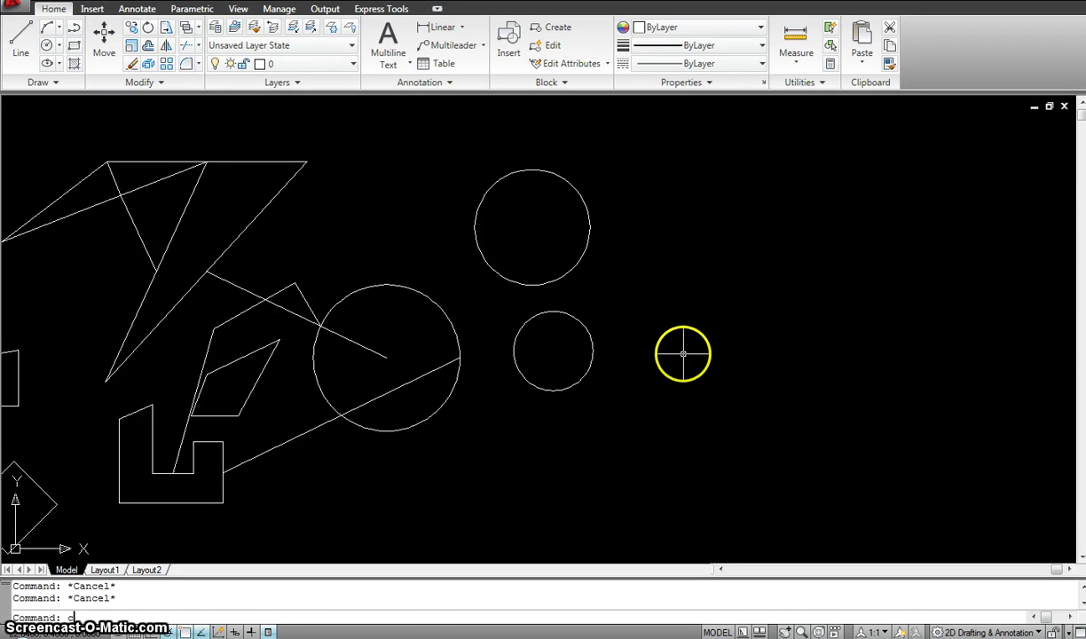
pyautogui.write('c')
pyautogui.press('Return')
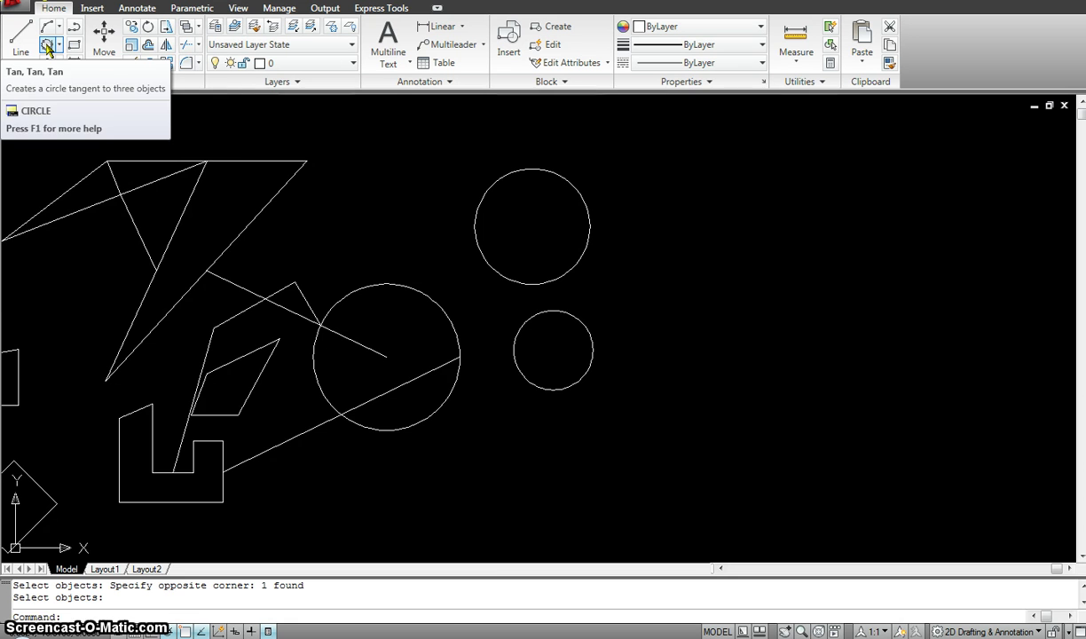
# Draw a Tan, Tan, Tan circle touching the lower small, upper and large circles
pyautogui.click(48, 47)
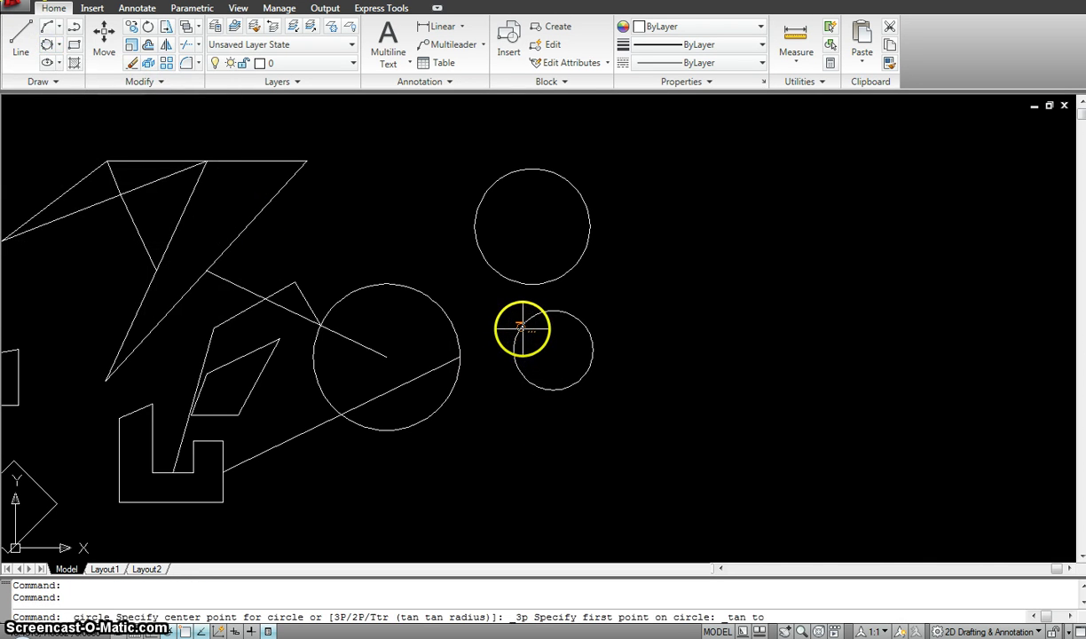
pyautogui.click(525, 324)
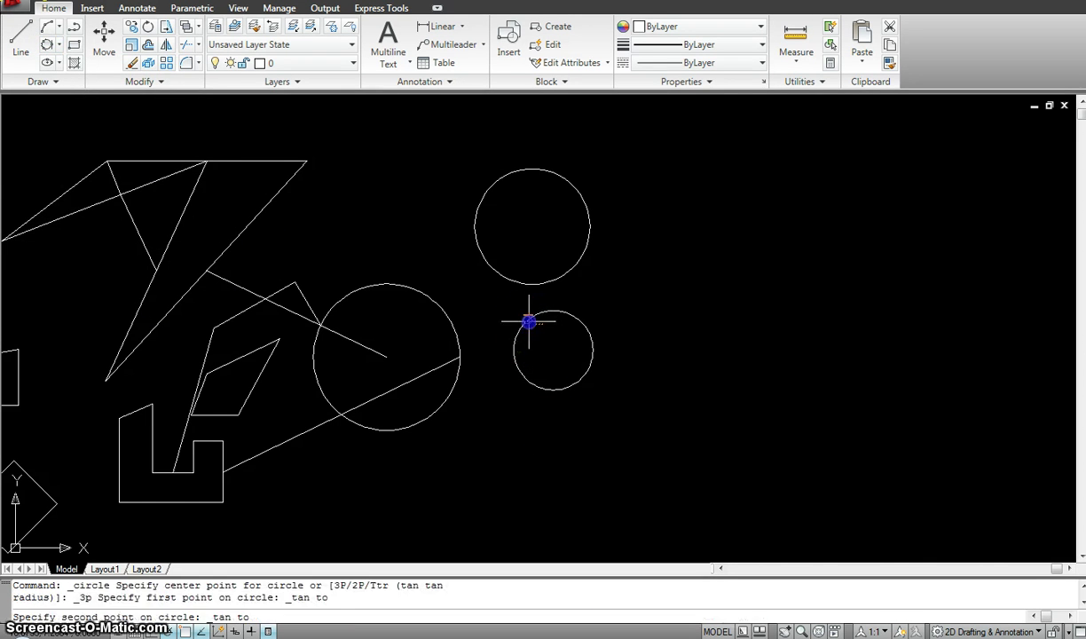
pyautogui.click(502, 272)
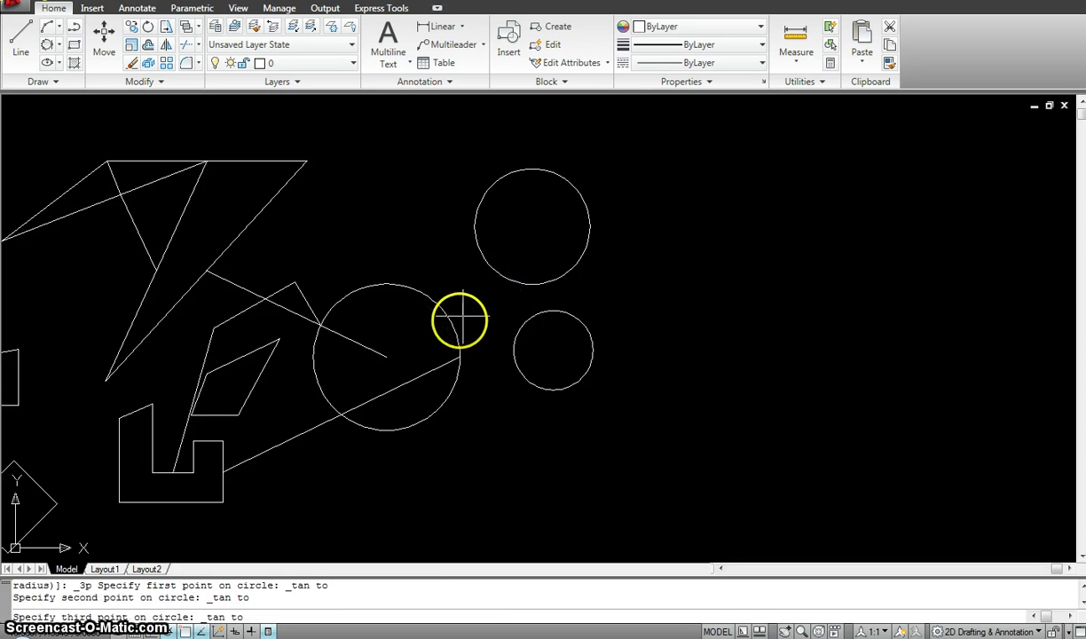
pyautogui.click(454, 325)
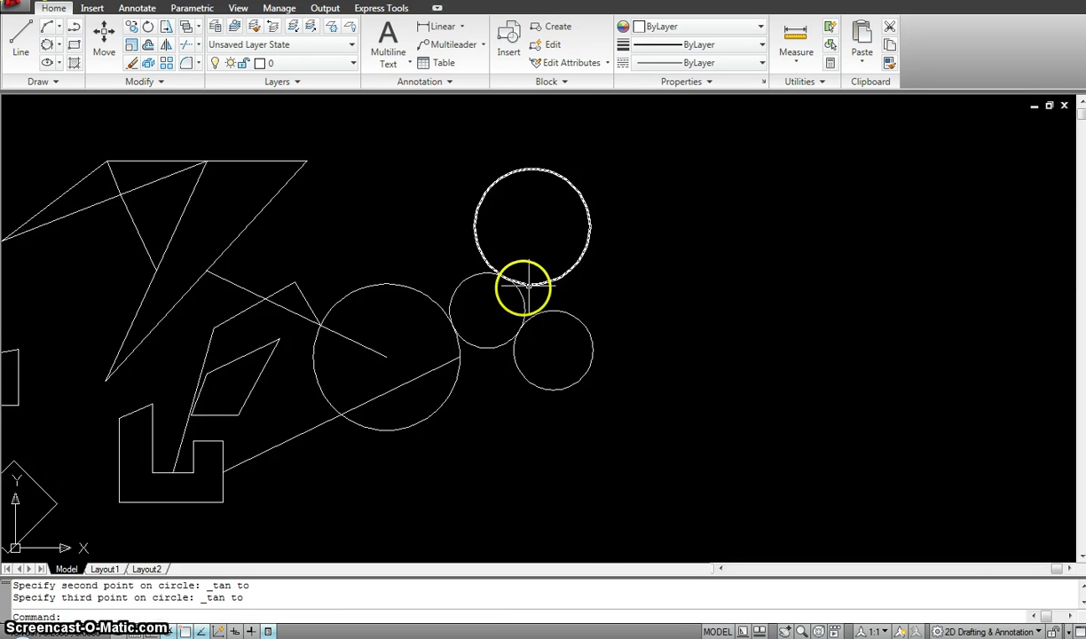
pyautogui.scroll(4, 502, 293)
pyautogui.scroll(-2, 504, 296)
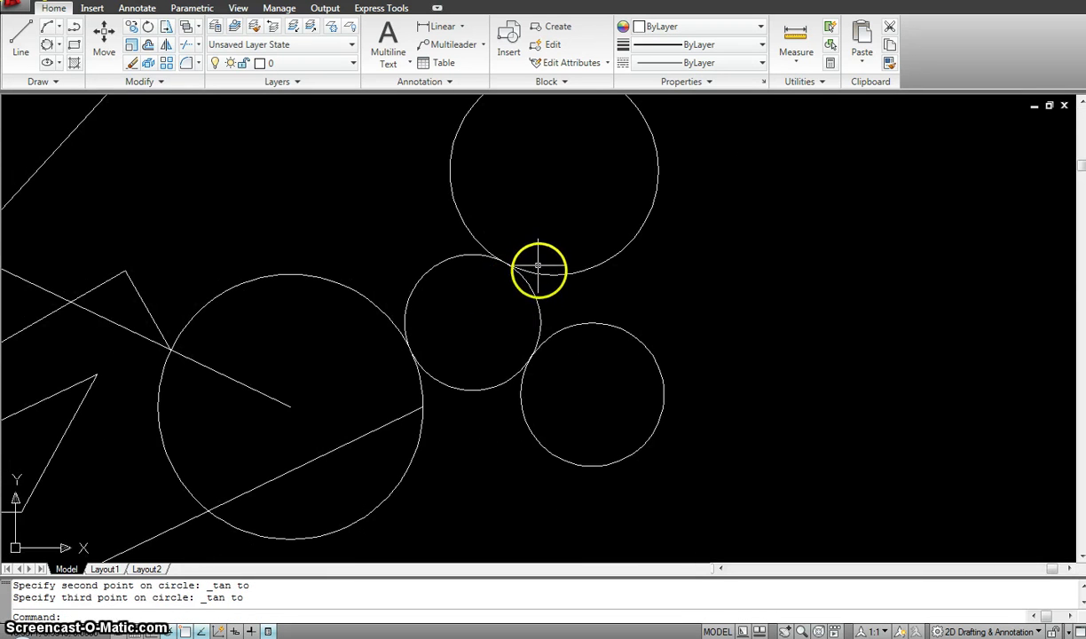
pyautogui.scroll(-2, 493, 259)
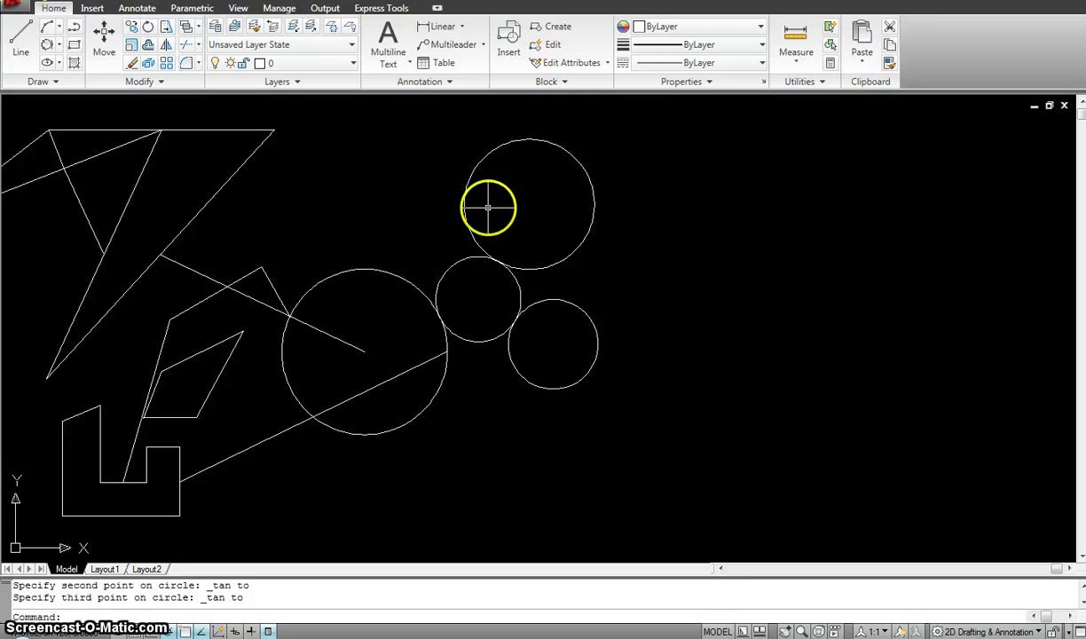
pyautogui.scroll(-2, 509, 220)
pyautogui.moveTo(509, 220); pyautogui.dragTo(510, 211, button='middle')
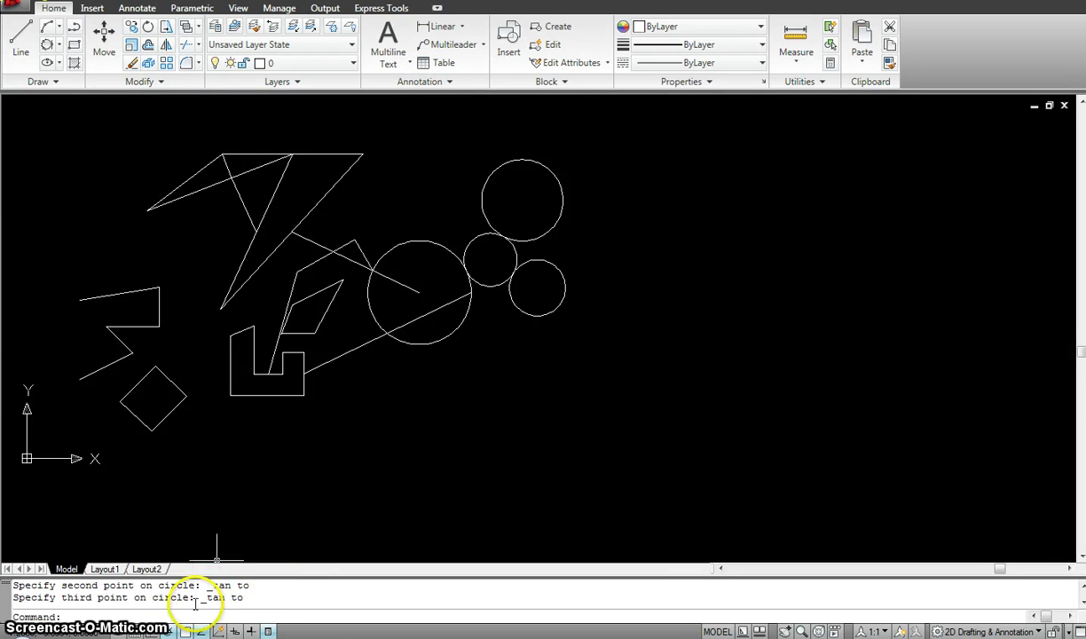
# Toggle Object Snap off and back on and review its settings
pyautogui.click(186, 631)
pyautogui.click(186, 631)
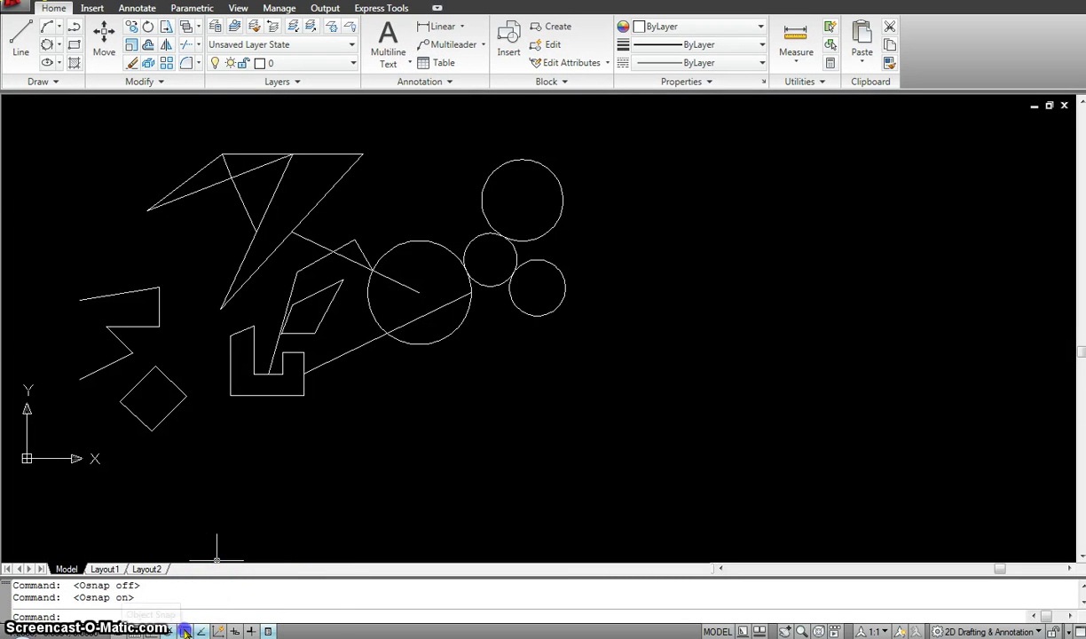
pyautogui.rightClick(186, 631)
pyautogui.click(227, 601)
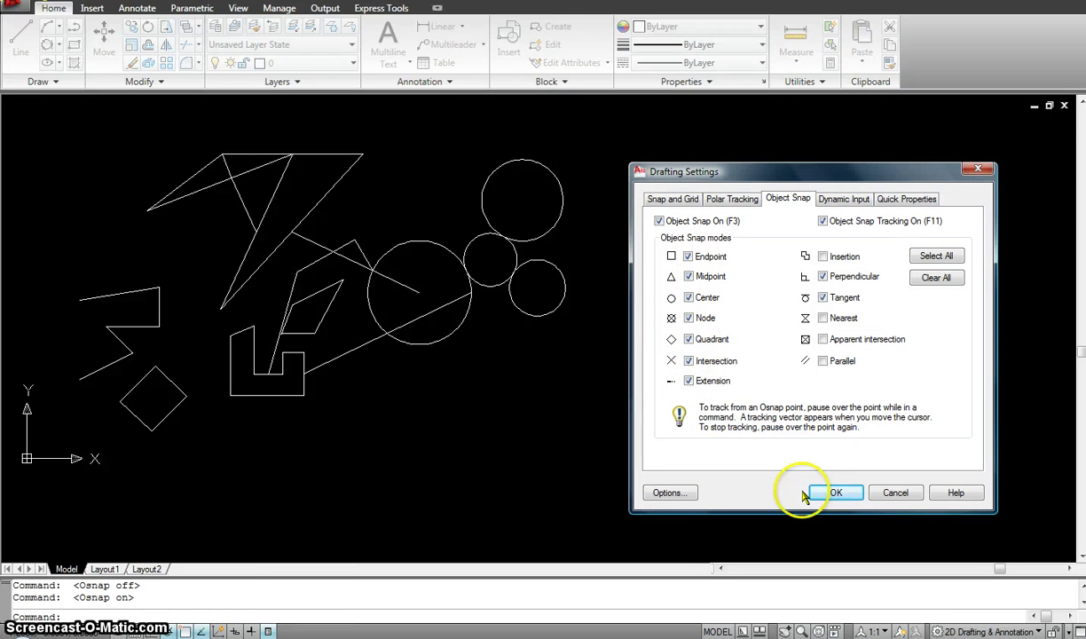
pyautogui.click(830, 492)
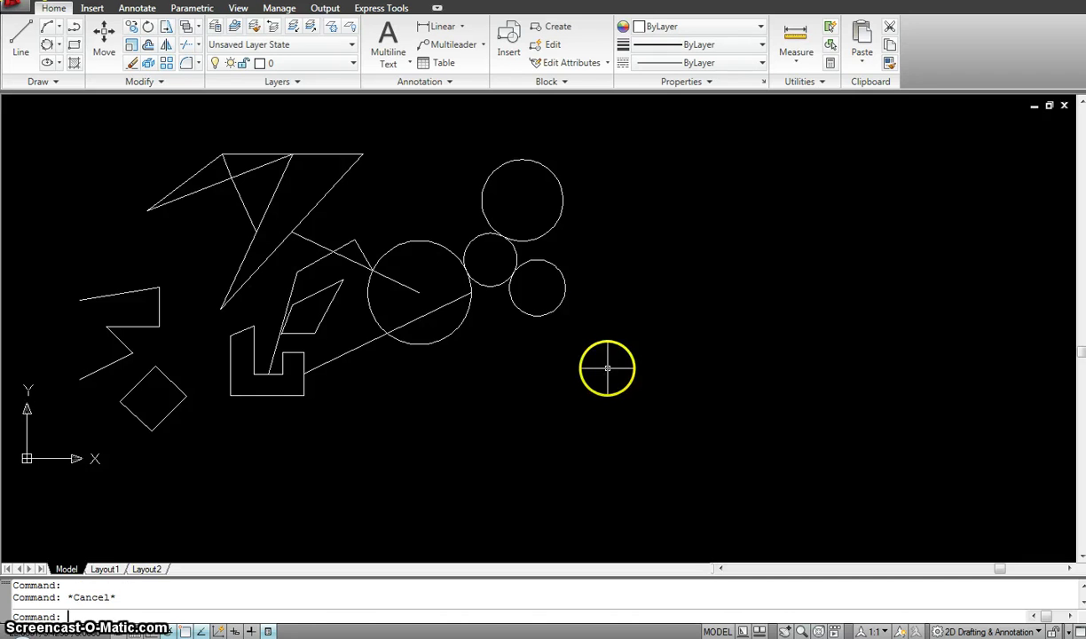
# Cancel a started line and zoom in on the left-hand shapes
pyautogui.write('l')
pyautogui.press('Return')
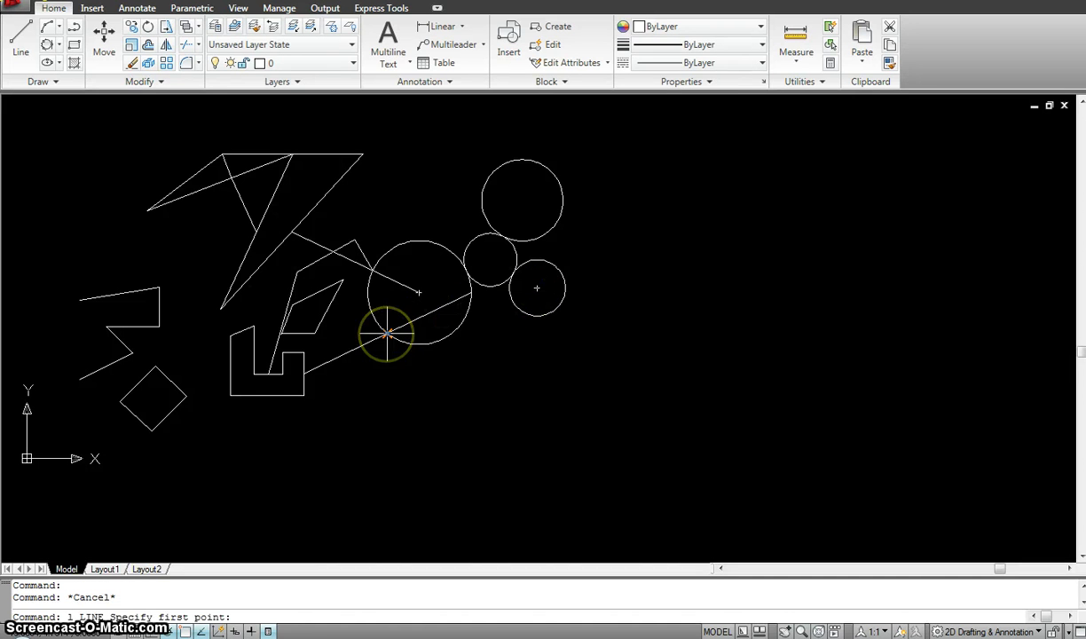
pyautogui.scroll(3, 386, 334)
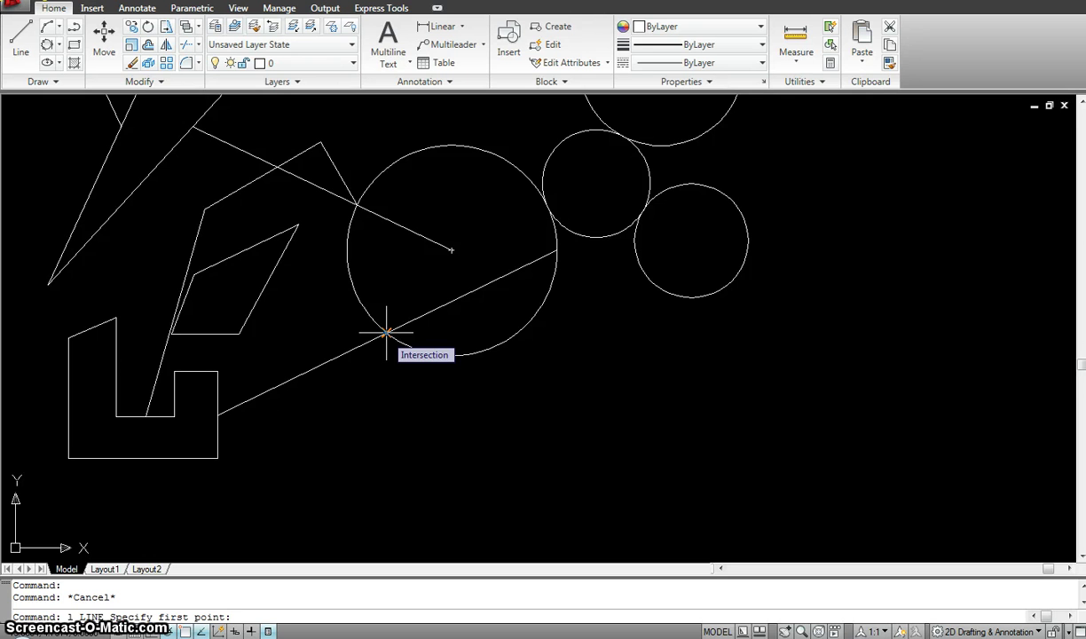
pyautogui.press('Escape')
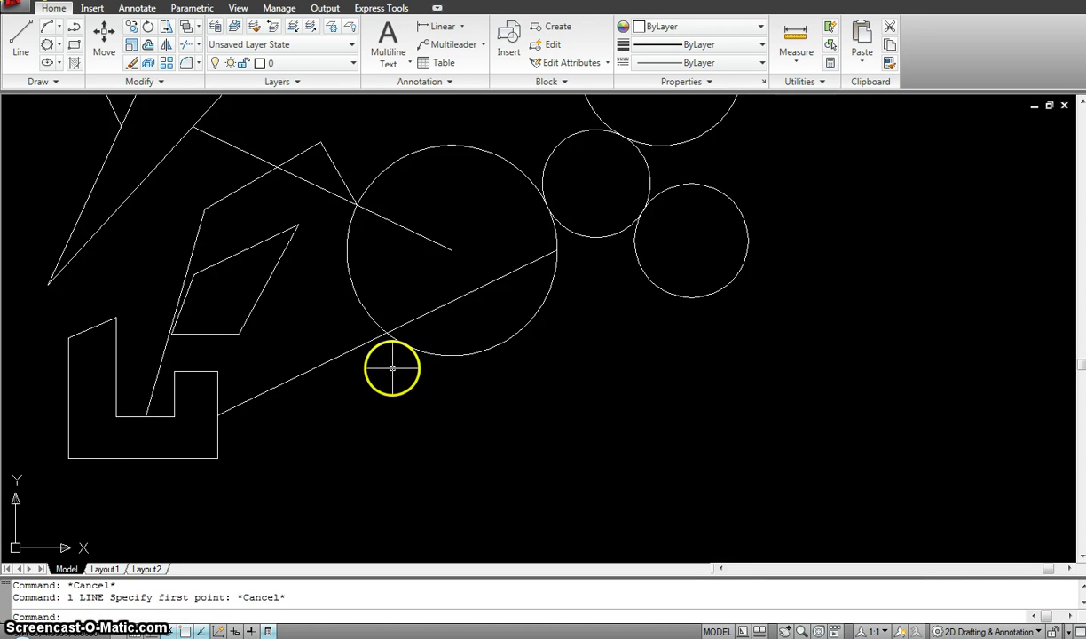
pyautogui.scroll(-2, 391, 364)
pyautogui.scroll(-2, 389, 321)
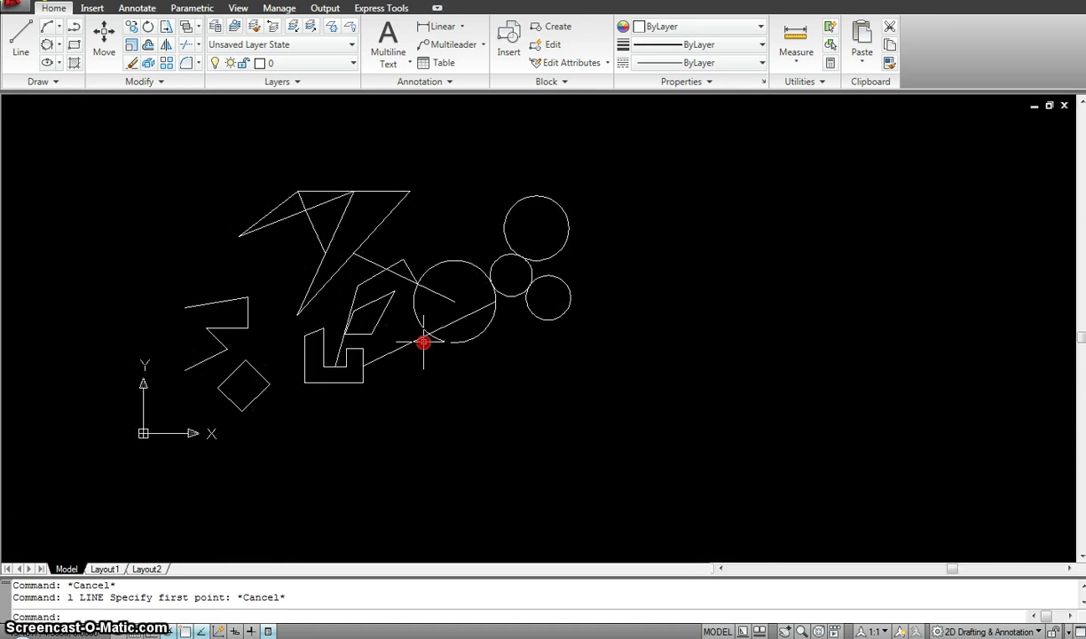
pyautogui.scroll(3, 235, 348)
pyautogui.scroll(3, 308, 276)
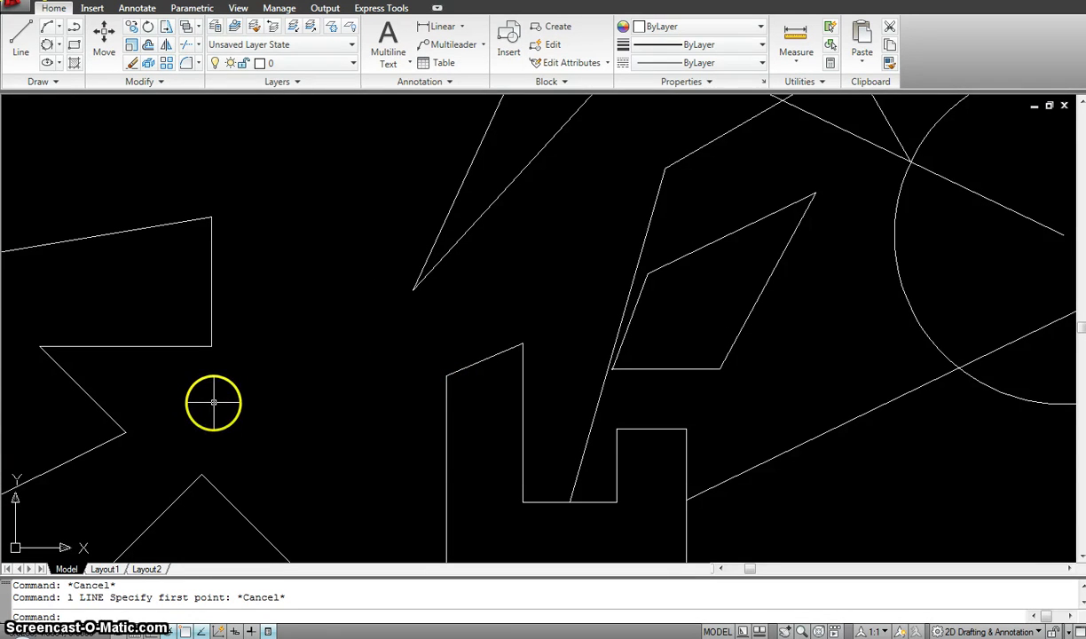
# Draw a line from the shape's corner endpoint to its edge's 270° extension
pyautogui.press('Escape')
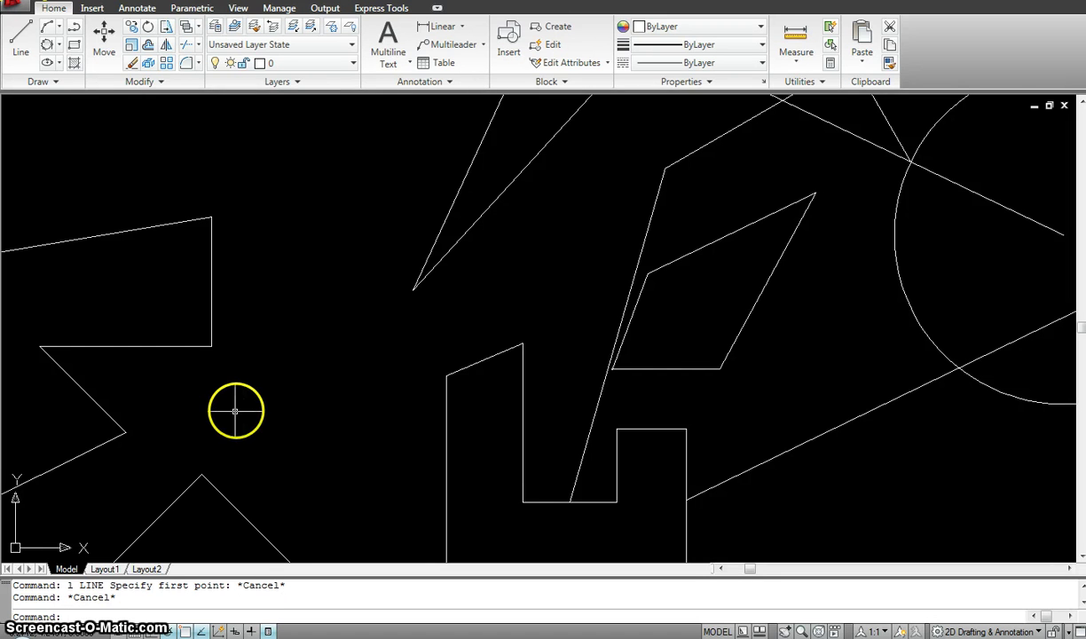
pyautogui.write('l')
pyautogui.press('Return')
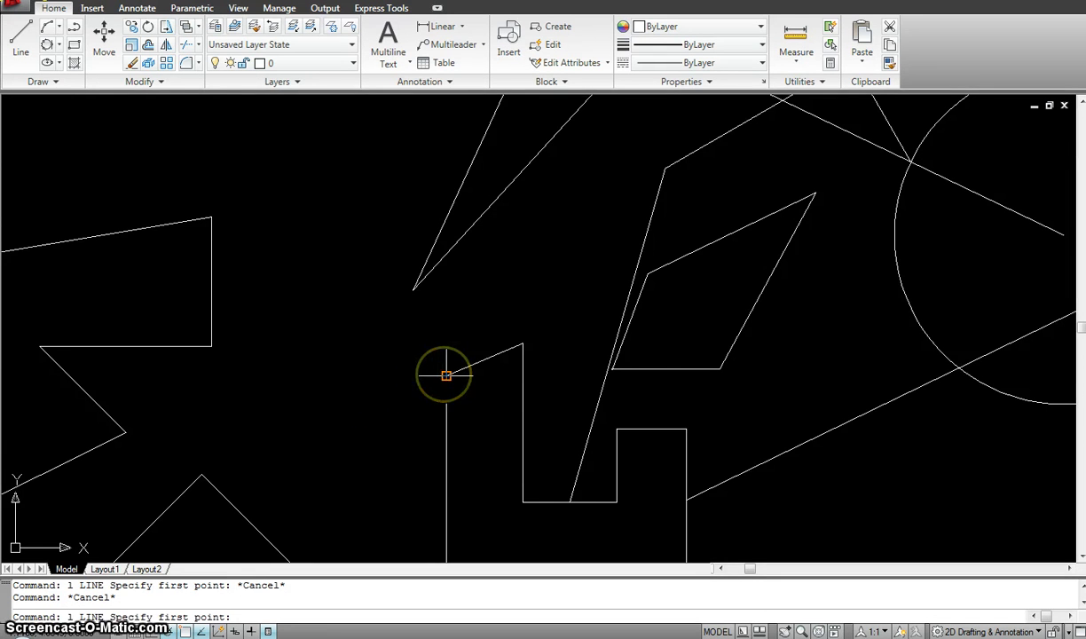
pyautogui.click(446, 376)
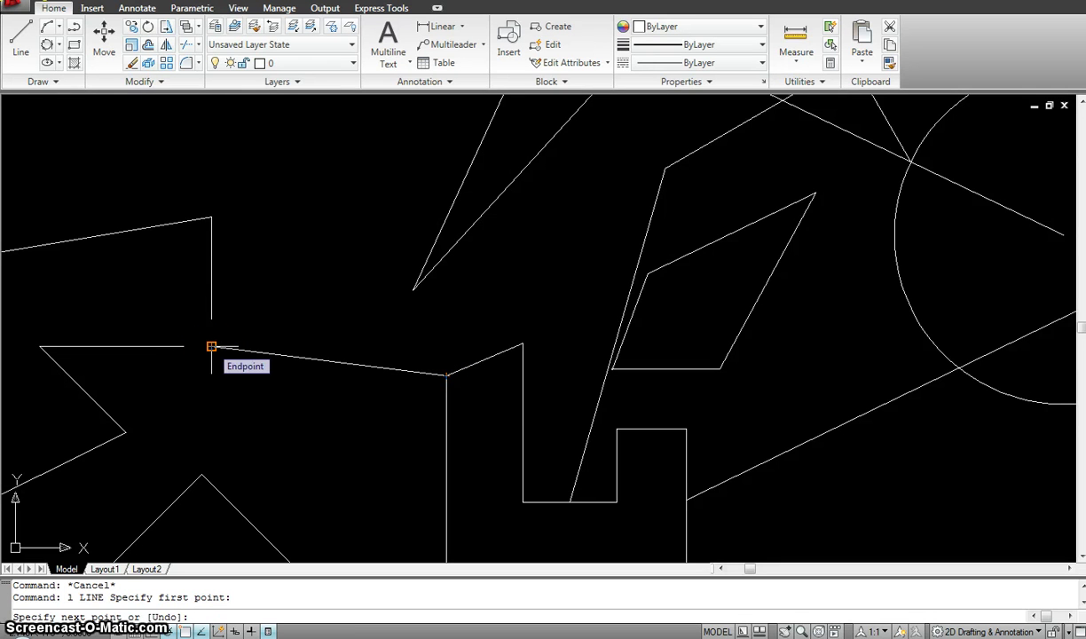
pyautogui.click(212, 416)
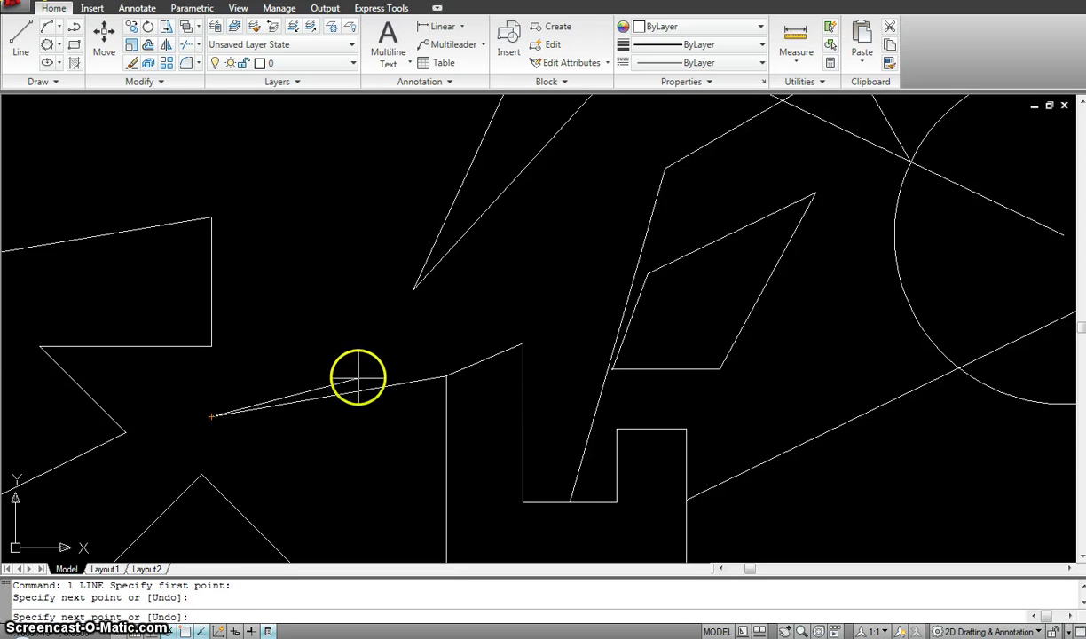
pyautogui.press('Escape')
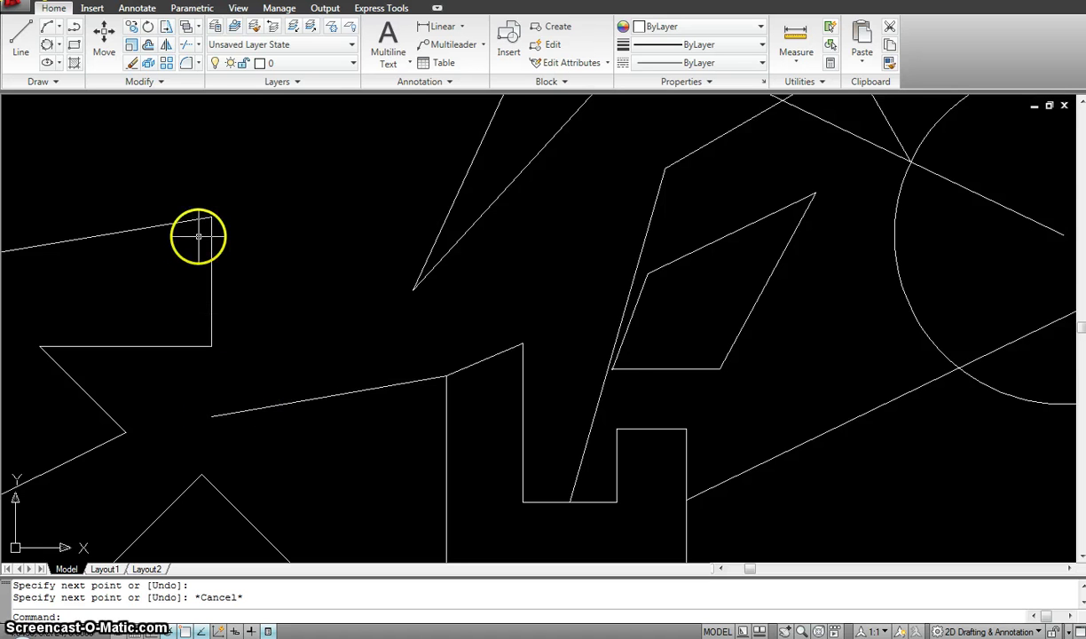
# Pan to the diamond and draw a line from its bottom corner rightward
pyautogui.scroll(-4, 360, 257)
pyautogui.moveTo(361, 257); pyautogui.dragTo(275, 233, button='middle')
pyautogui.press('Escape')
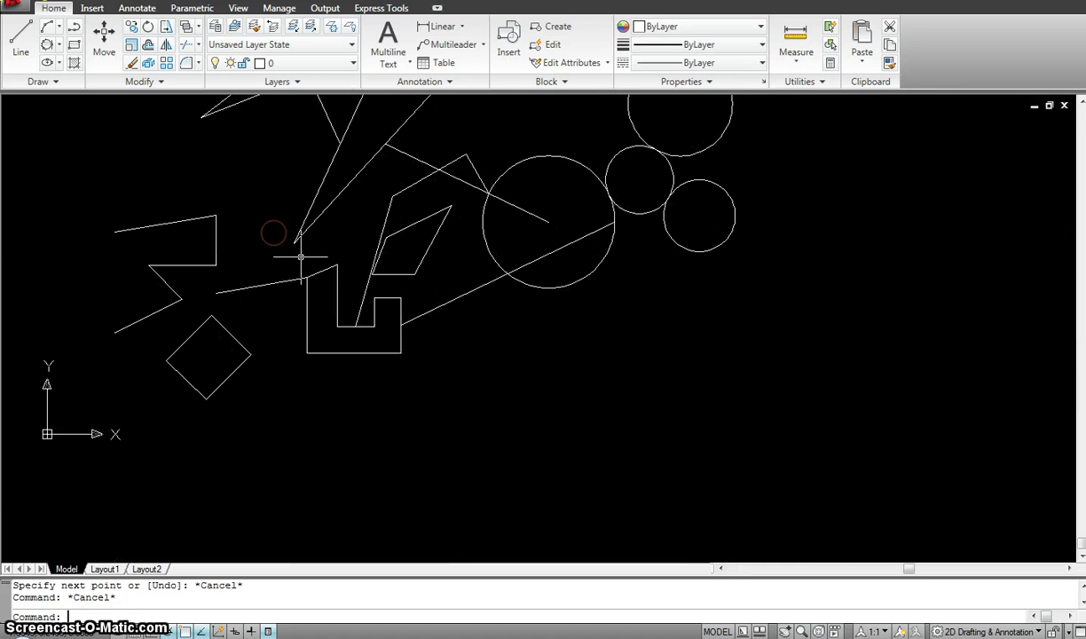
pyautogui.click(207, 398)
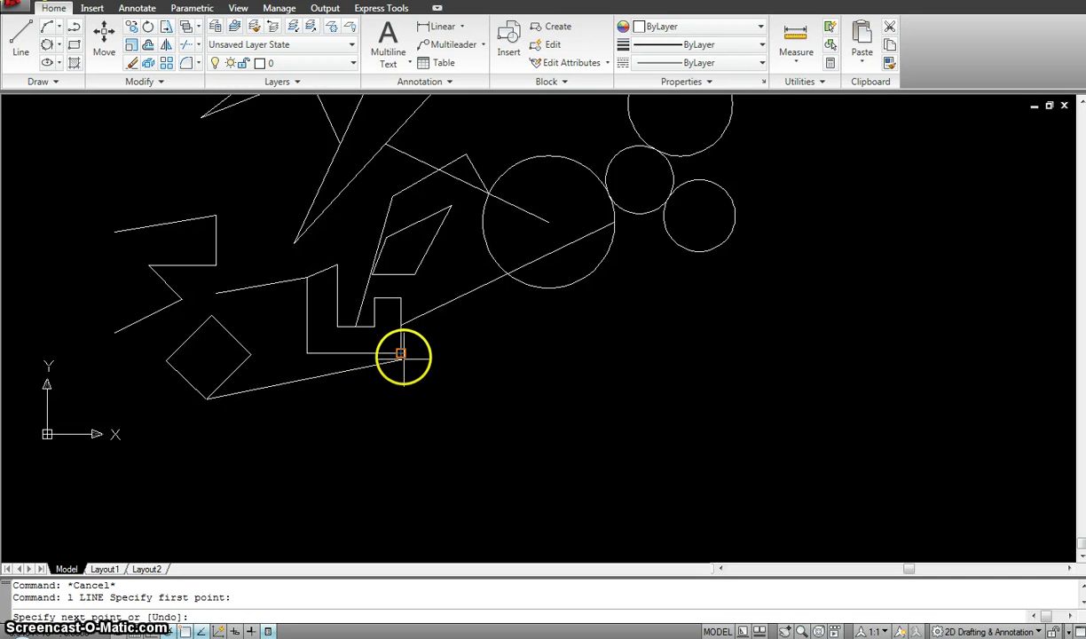
pyautogui.click(401, 433)
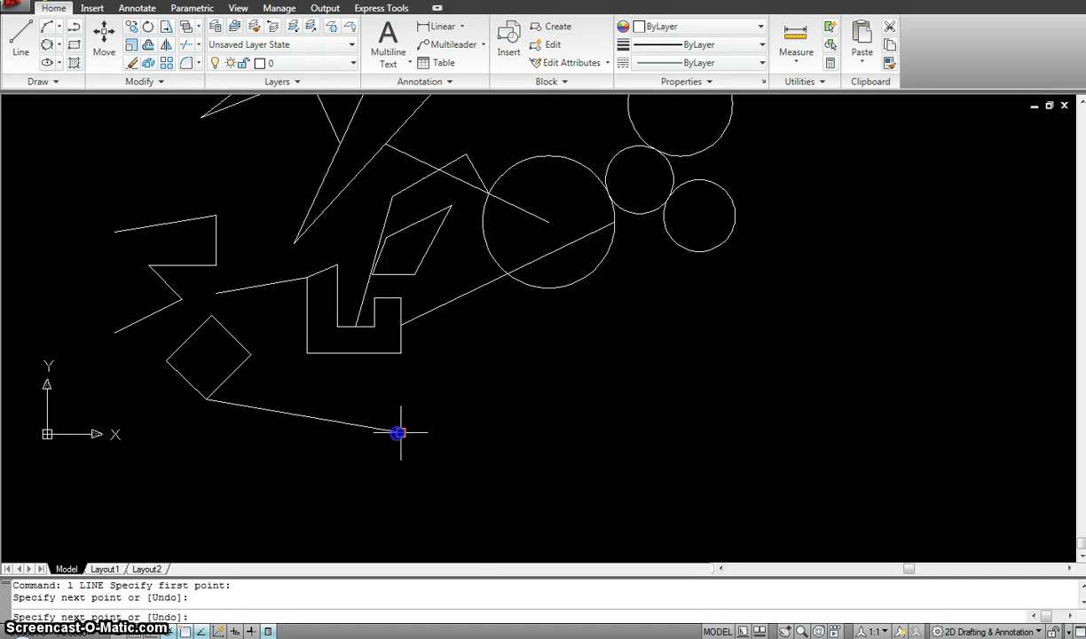
pyautogui.press('Escape')
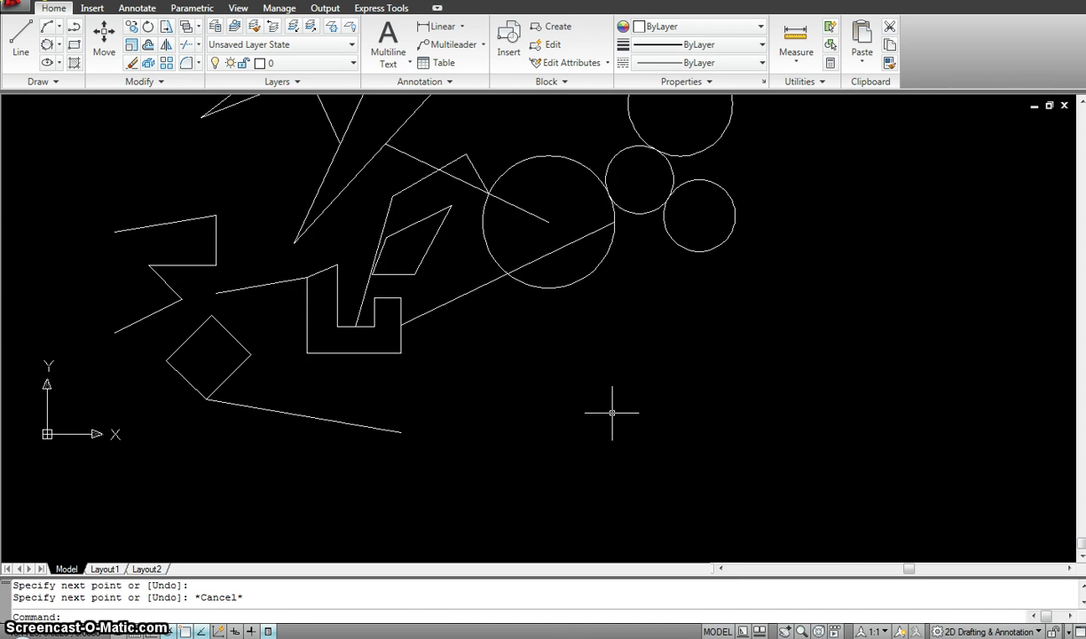
# Draw a rectangle below the large circle with REC by picking two opposite corners
pyautogui.write('rec')
pyautogui.press('Return')
pyautogui.click(519, 341)
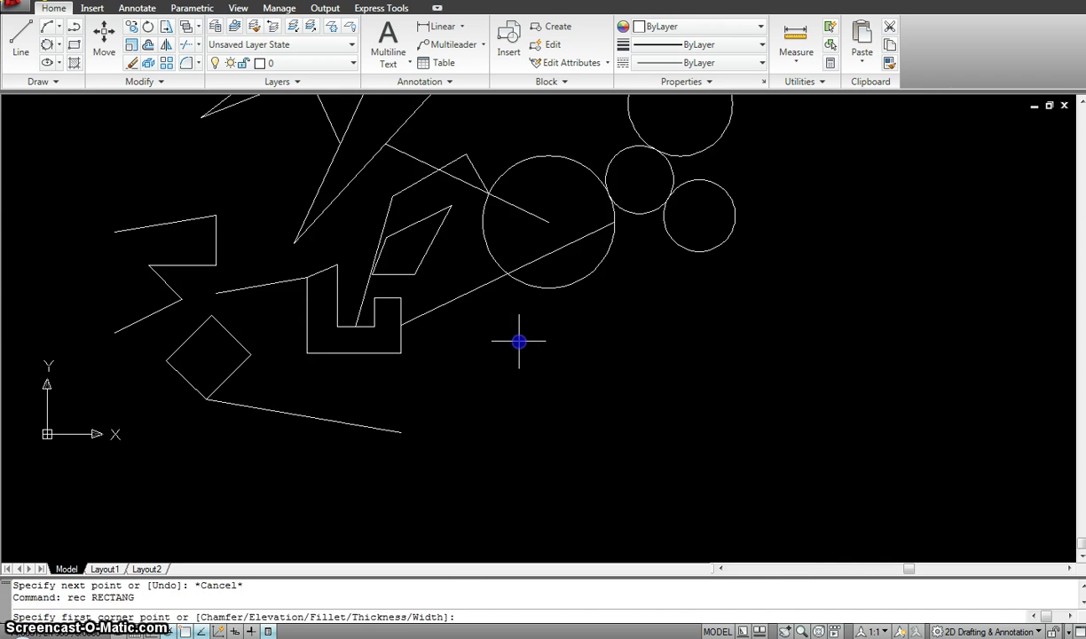
pyautogui.click(637, 422)
pyautogui.press('Escape')
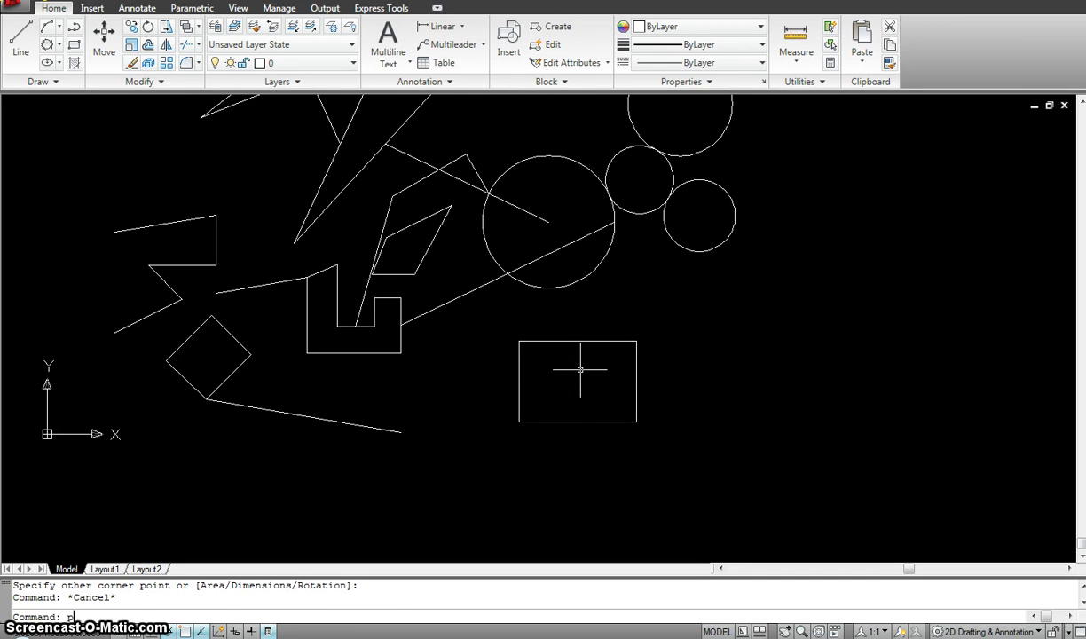
pyautogui.write('p')
pyautogui.press('Return')
pyautogui.click(581, 368)
pyautogui.press('Escape')
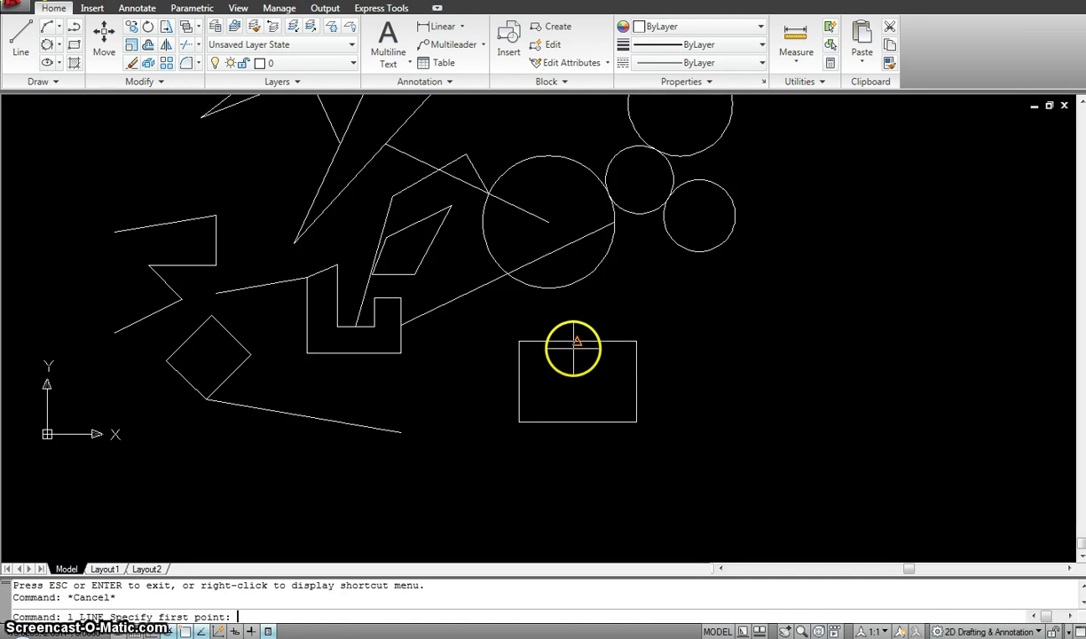
# Draw a vertical line between the rectangle's edge midpoints, then erase it
pyautogui.click(577, 342)
pyautogui.rightClick(578, 424)
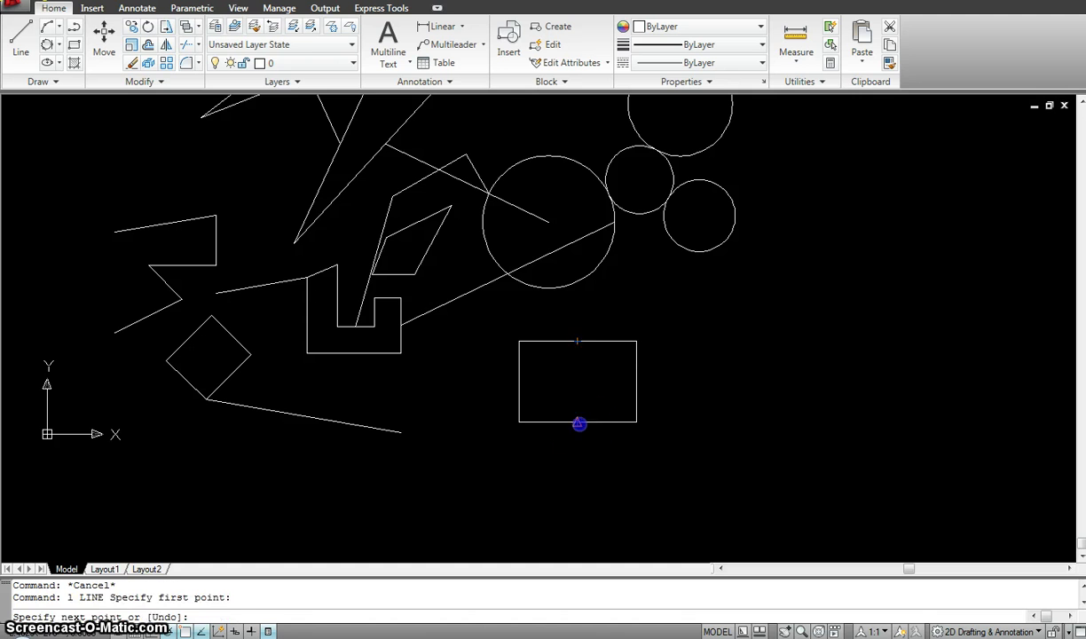
pyautogui.press('Escape')
pyautogui.click(577, 388)
pyautogui.write('l')
pyautogui.press('Return')
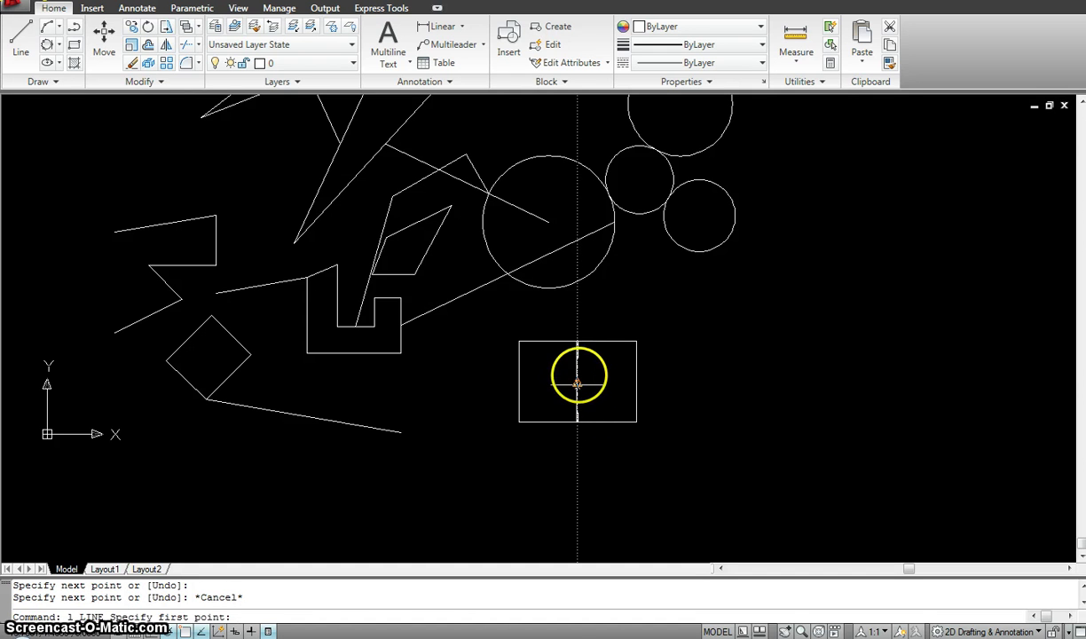
pyautogui.press('Escape')
pyautogui.press('Escape')
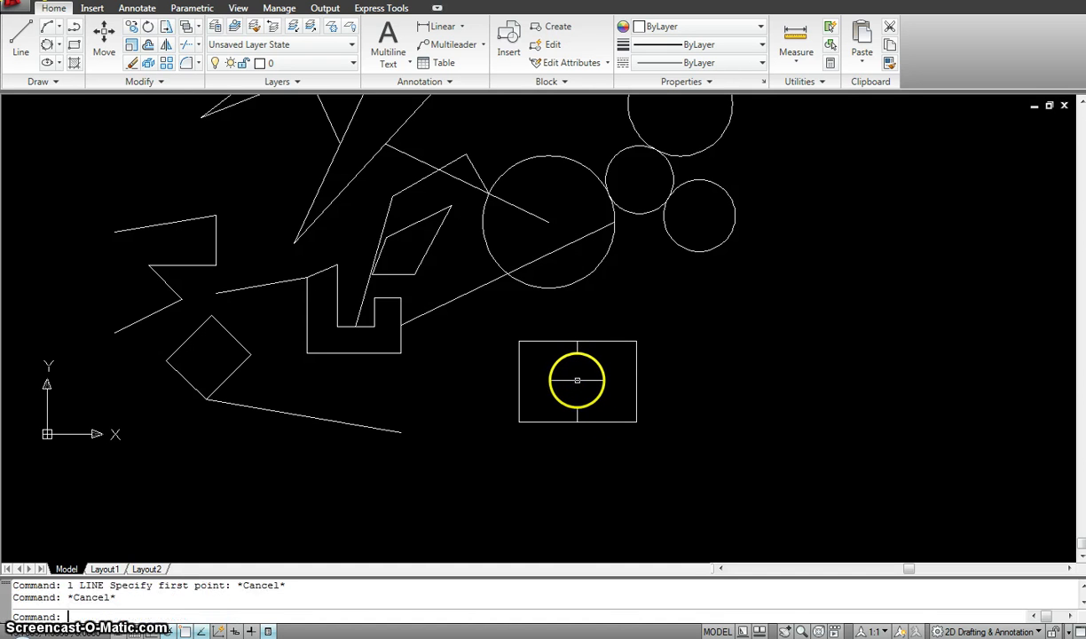
pyautogui.write('e')
pyautogui.press('Return')
pyautogui.click(590, 388)
pyautogui.click(572, 373)
pyautogui.press('Return')
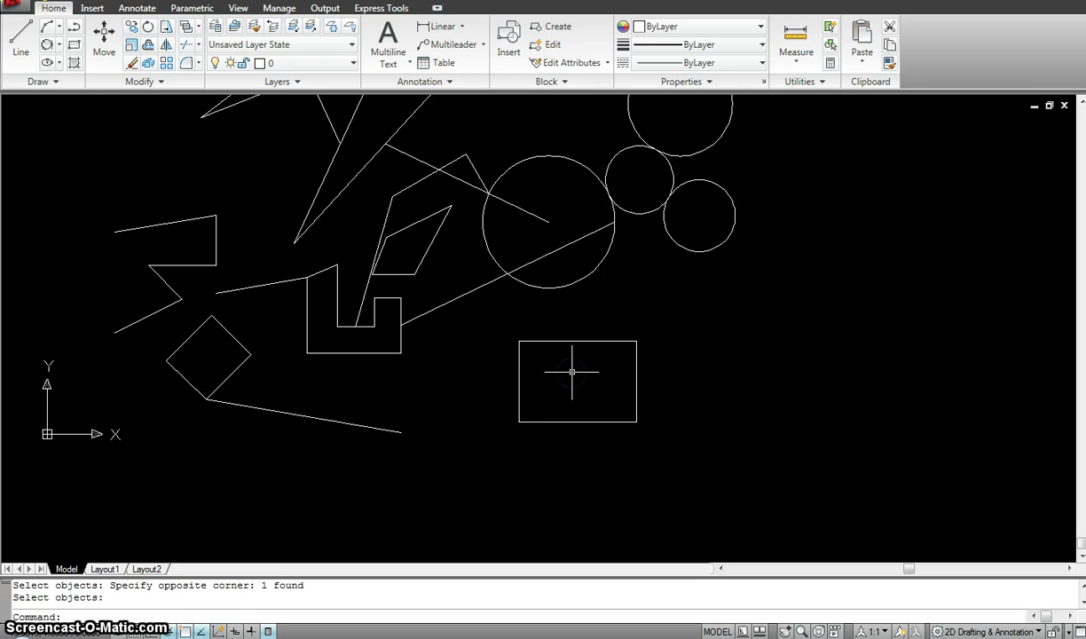
# Draw both diagonals of the rectangle from corner to opposite corner
pyautogui.click(519, 341)
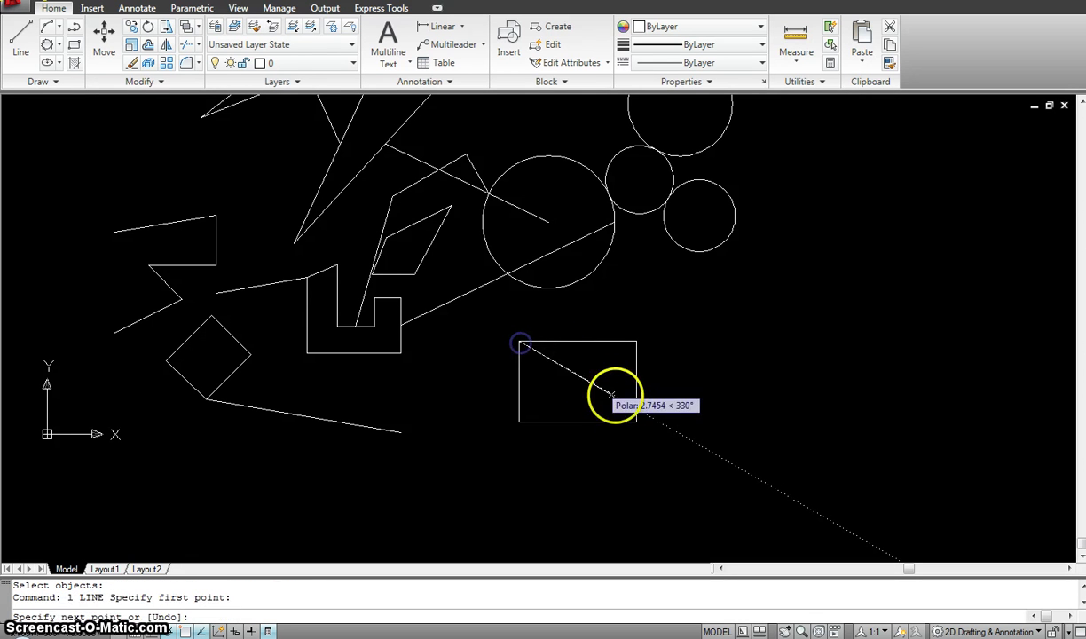
pyautogui.click(636, 421)
pyautogui.press('Escape')
pyautogui.press('Return')
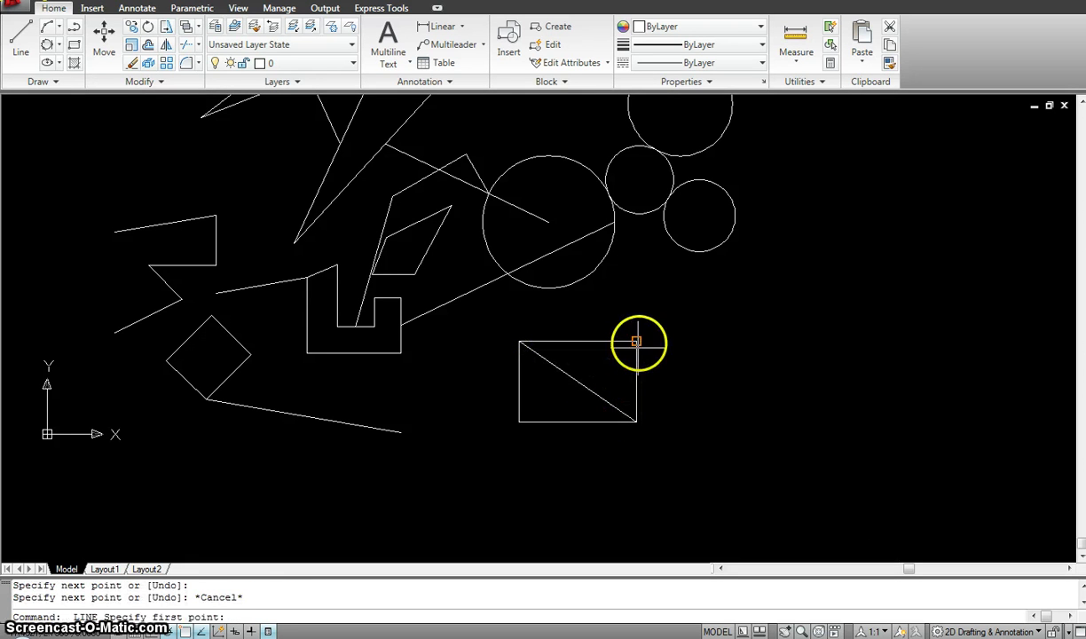
pyautogui.click(637, 342)
pyautogui.click(519, 423)
pyautogui.press('Escape')
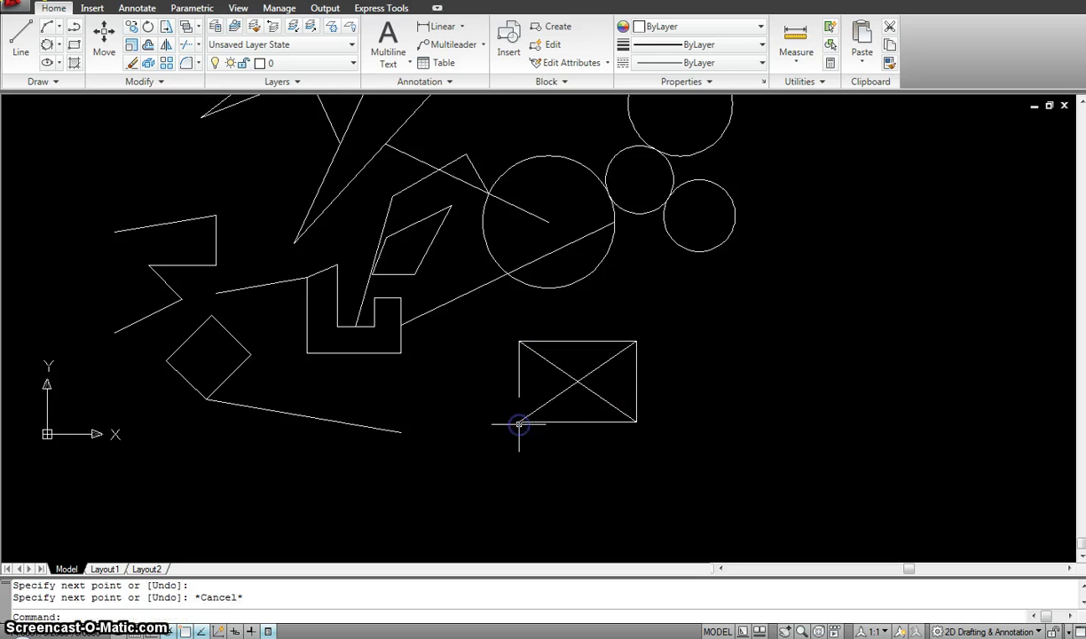
# Erase both diagonals with a crossing selection window
pyautogui.write('e')
pyautogui.press('Return')
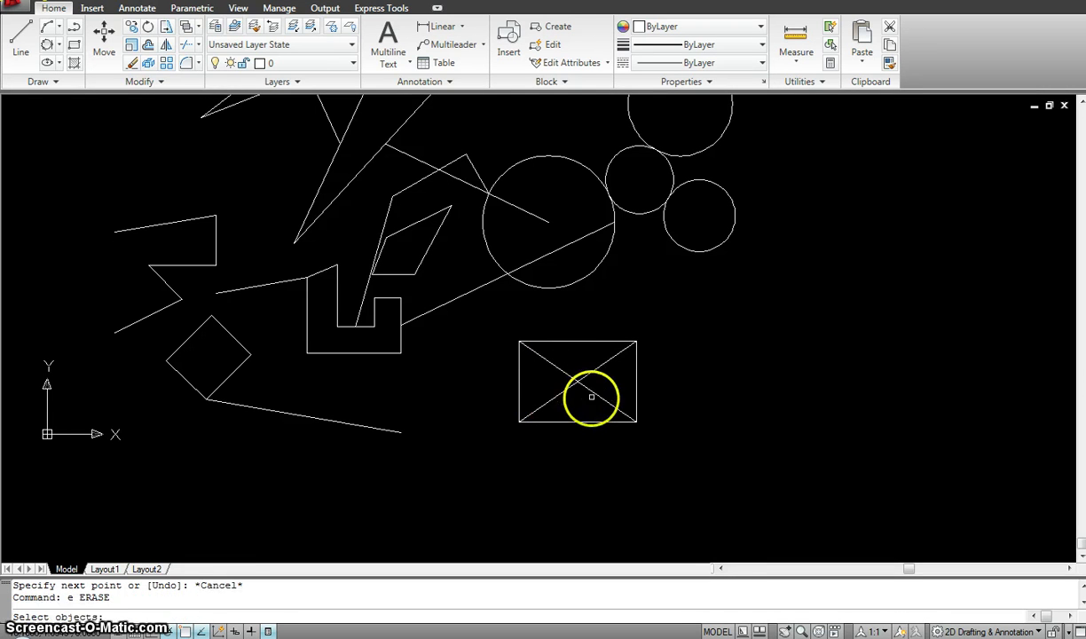
pyautogui.click(592, 402)
pyautogui.click(565, 369)
pyautogui.press('Return')
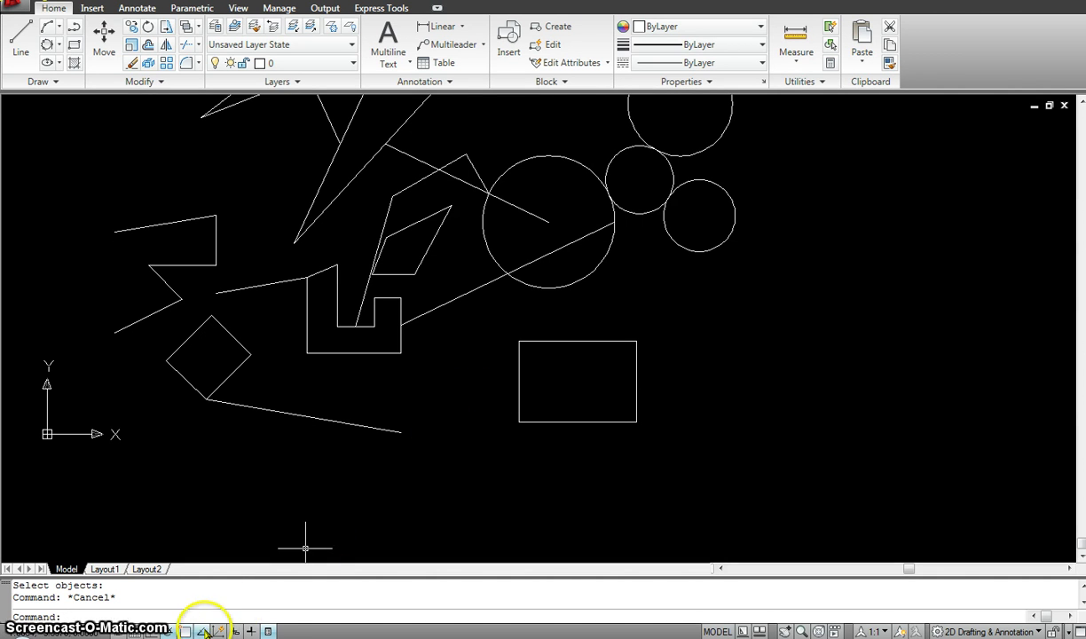
# Draw a line from below the lower-right circle to the rectangle's centre using object snap tracking
pyautogui.click(202, 631)
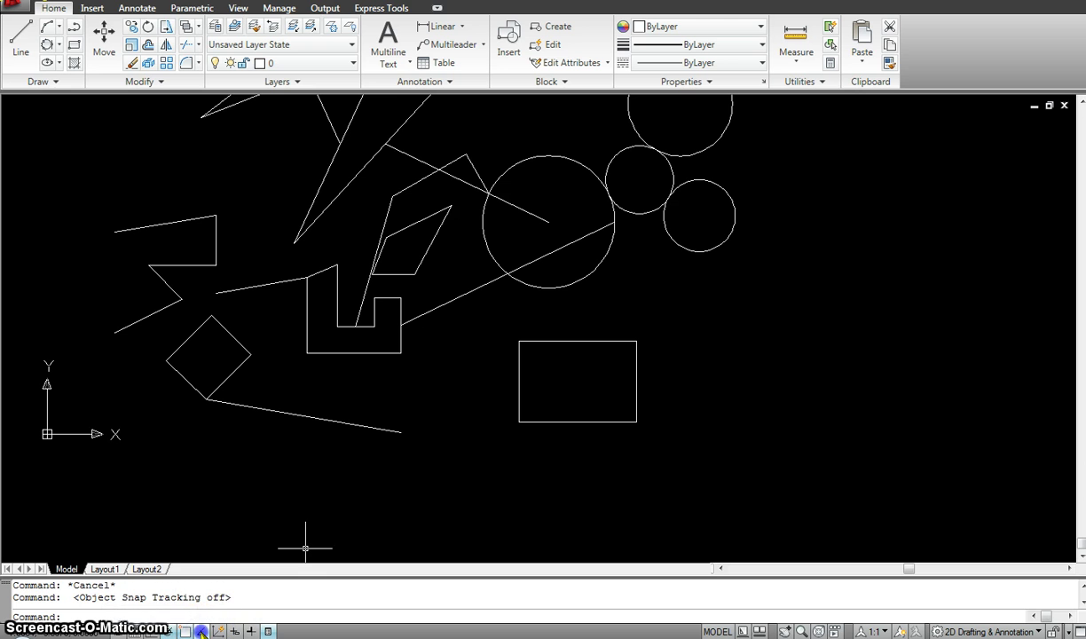
pyautogui.click(202, 631)
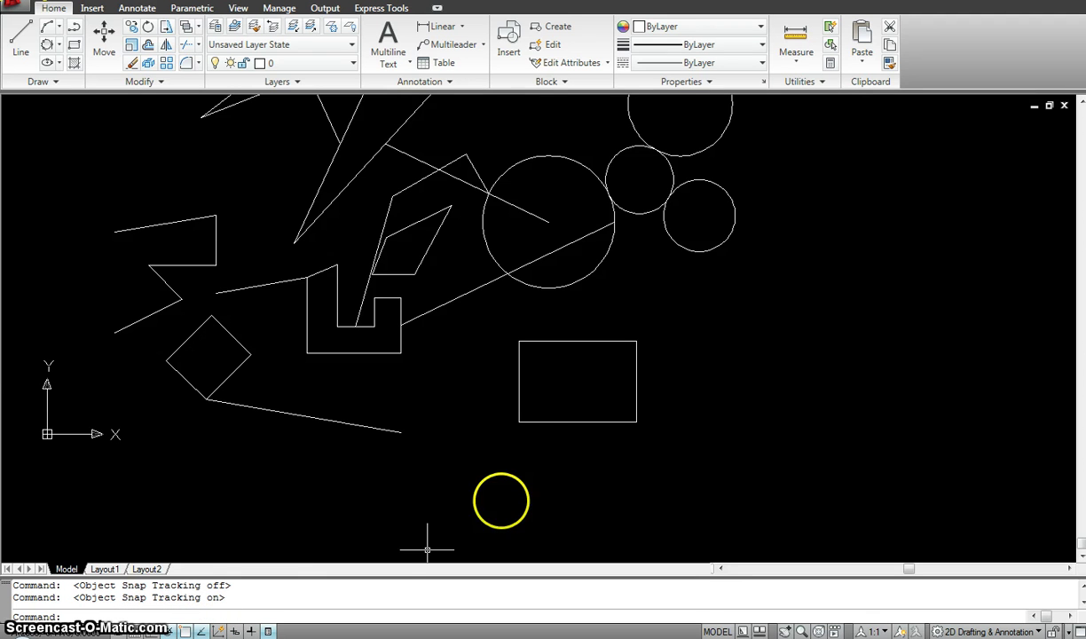
pyautogui.press('Escape')
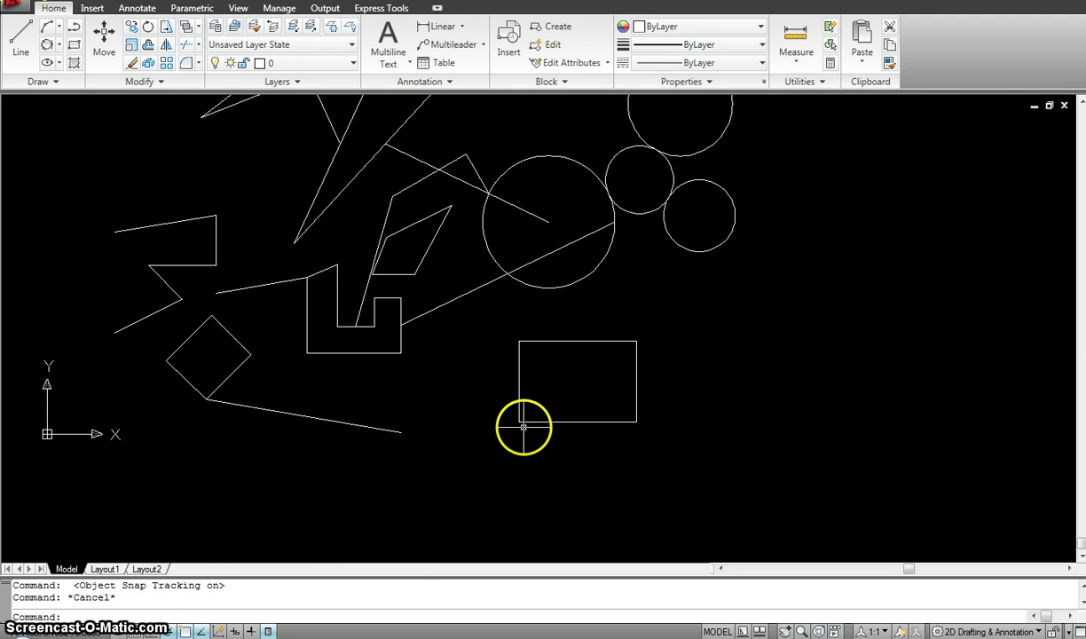
pyautogui.write('l')
pyautogui.press('Return')
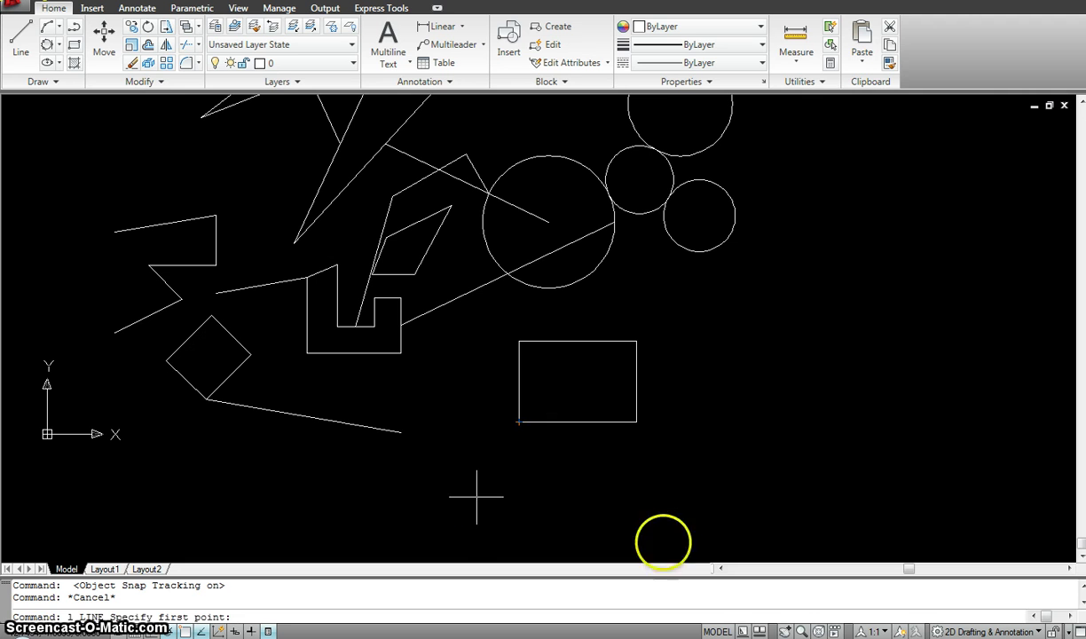
pyautogui.click(688, 268)
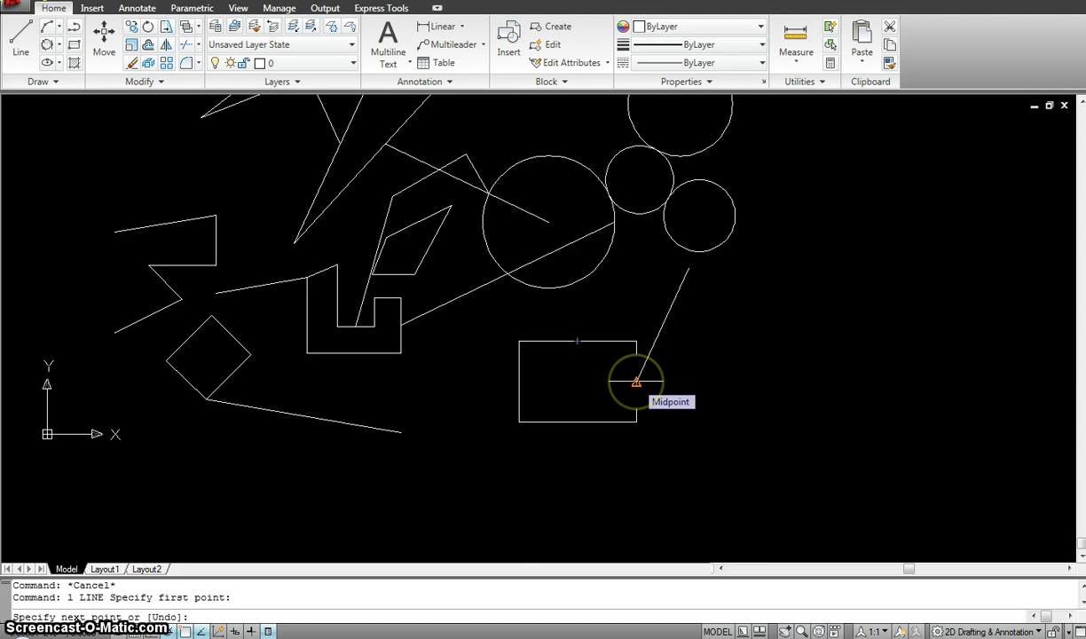
pyautogui.click(577, 382)
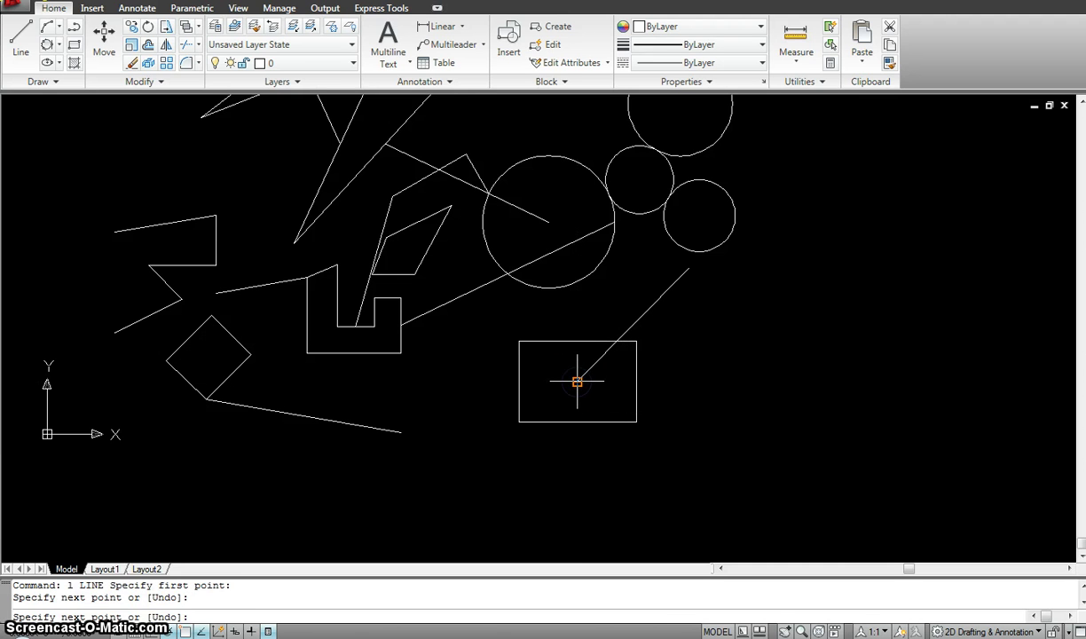
pyautogui.press('Escape')
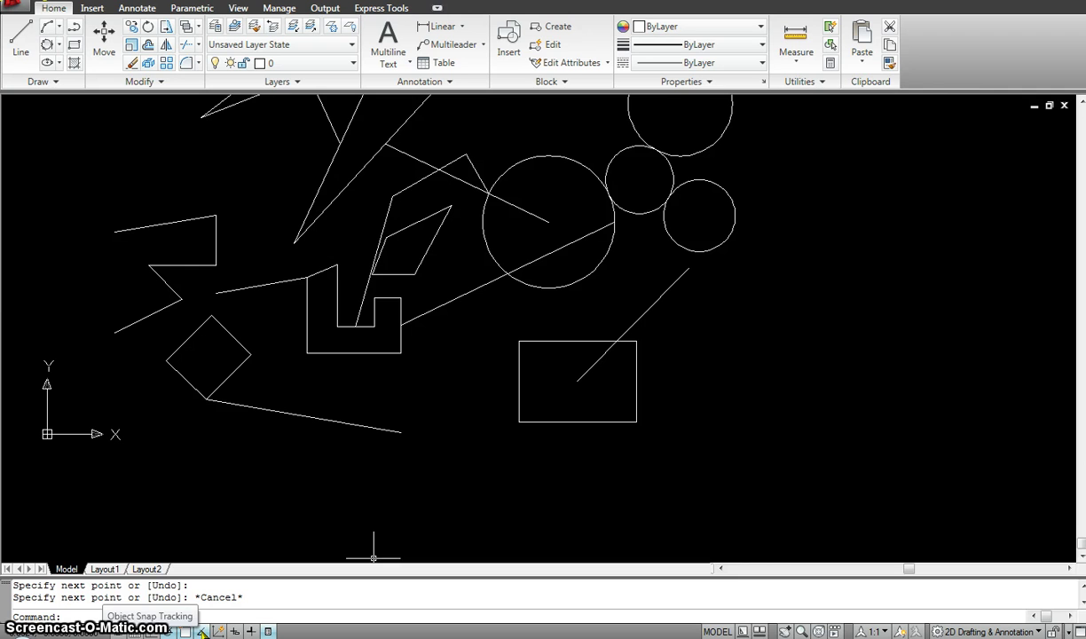
pyautogui.press('Escape')
pyautogui.write('e')
pyautogui.press('Return')
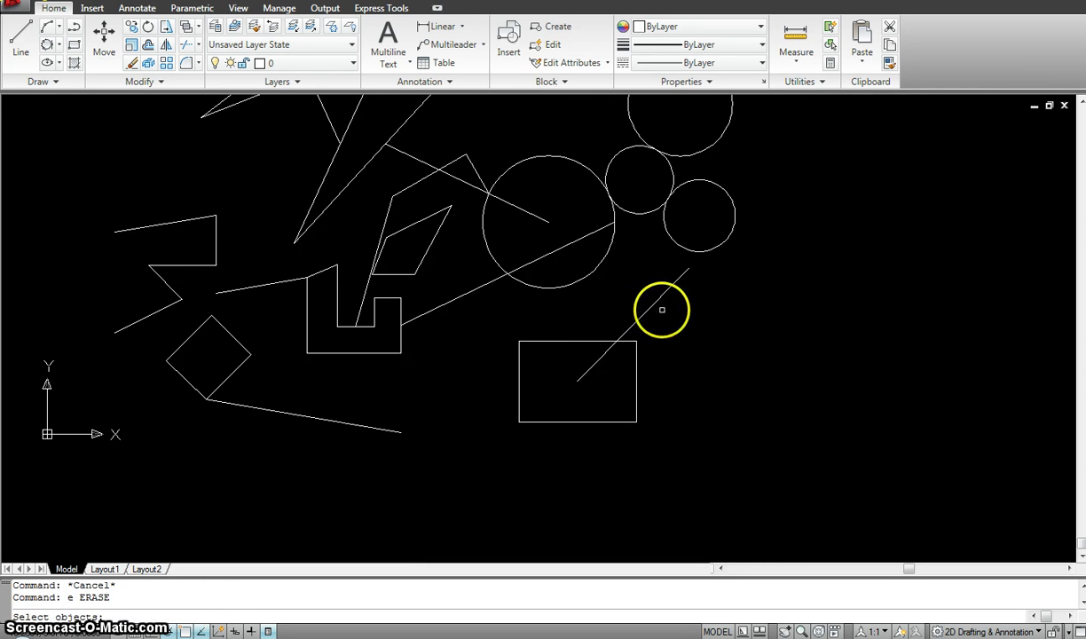
pyautogui.click(662, 310)
pyautogui.click(659, 300)
pyautogui.rightClick(651, 291)
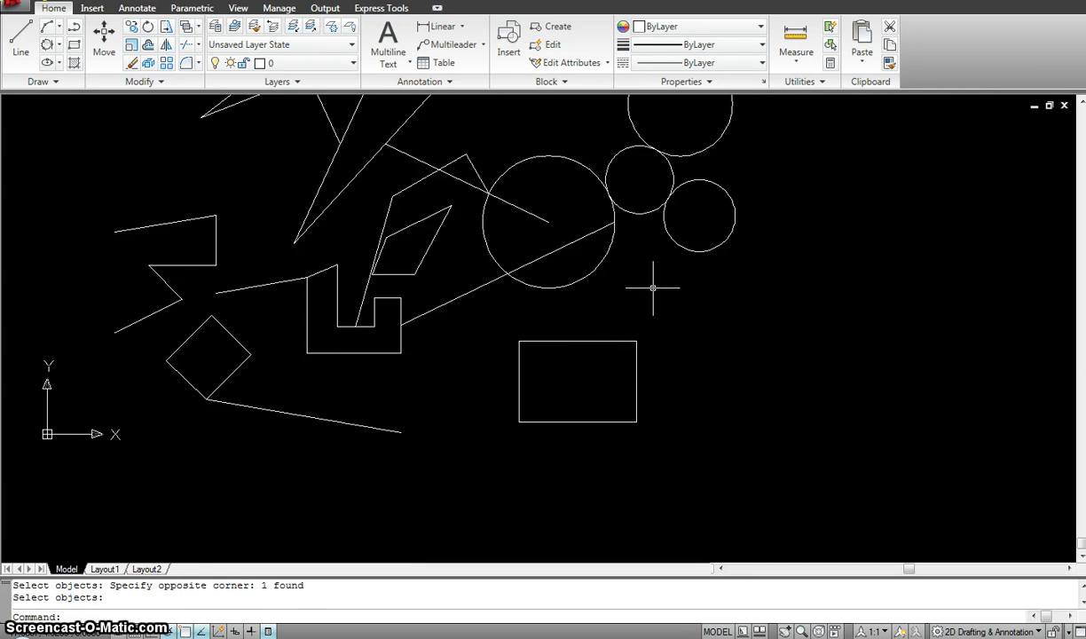
pyautogui.hotkey('ctrl', 'z')
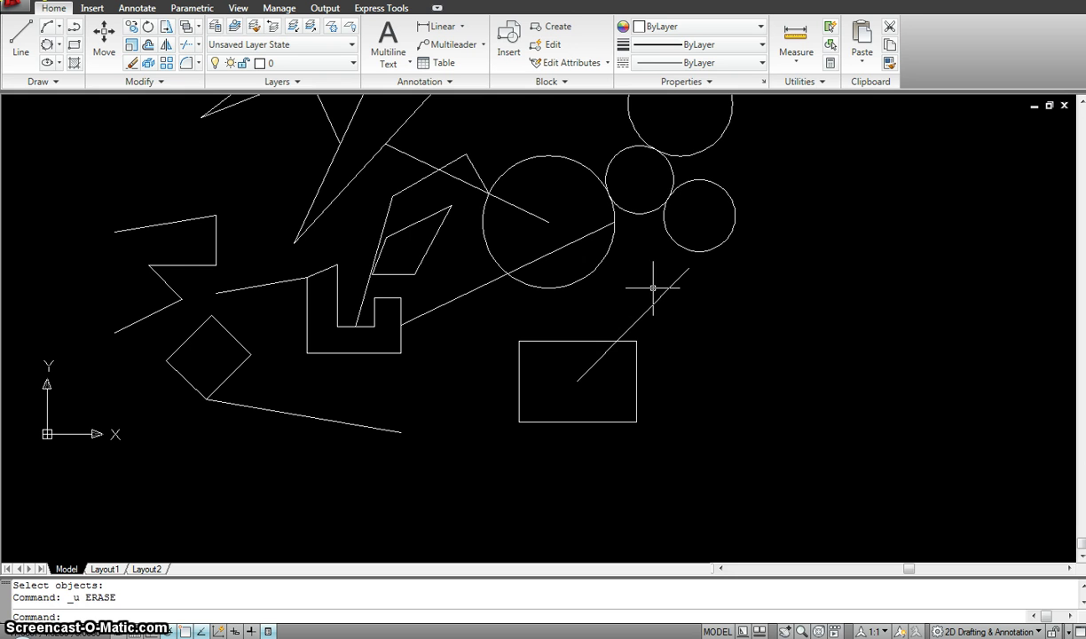
pyautogui.click(223, 630)
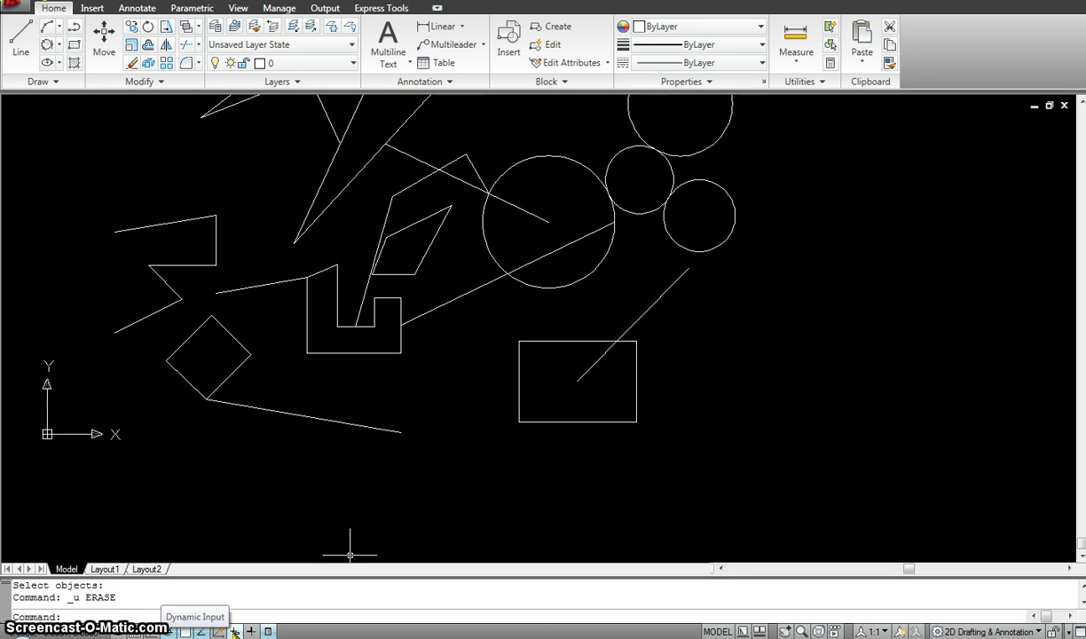
# Discard a trial line, switch on Dynamic Input, and restart the LINE command
pyautogui.press('Escape')
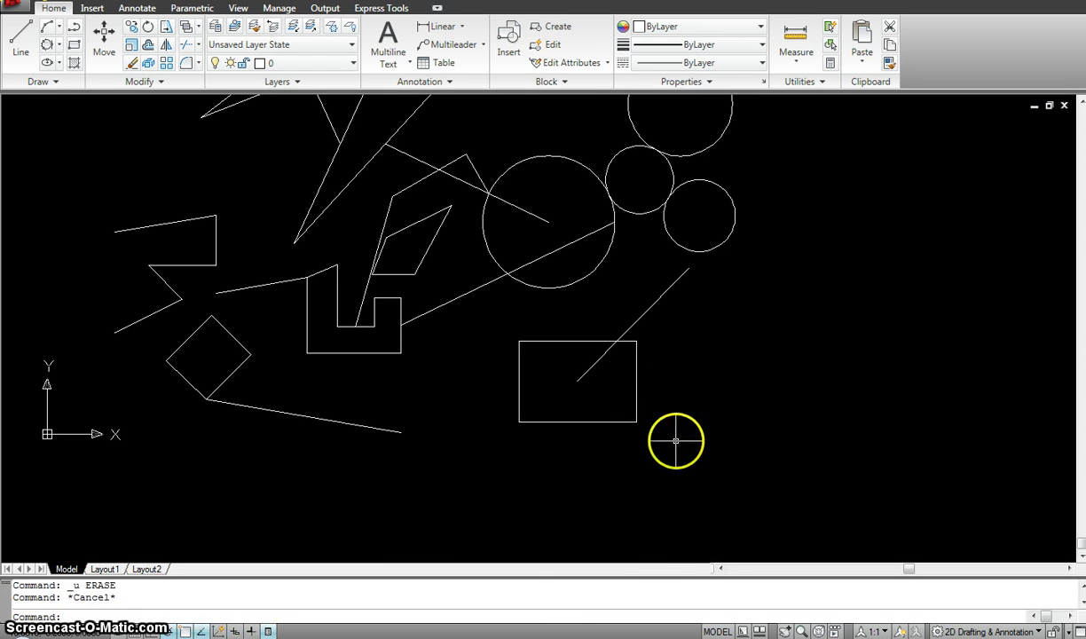
pyautogui.write('l')
pyautogui.press('Return')
pyautogui.click(684, 439)
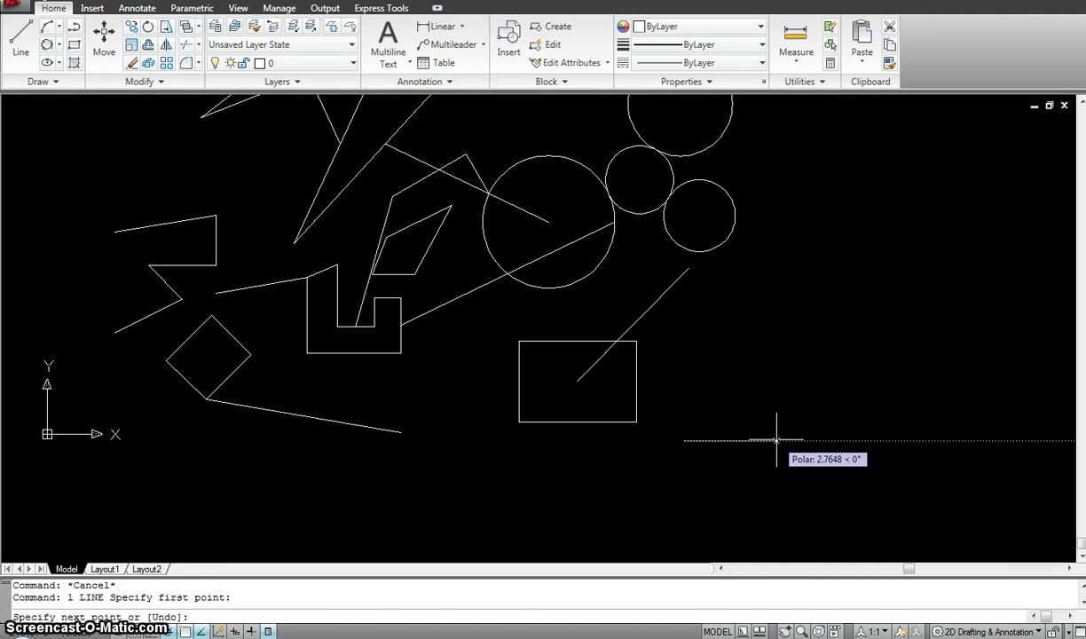
pyautogui.press('Escape')
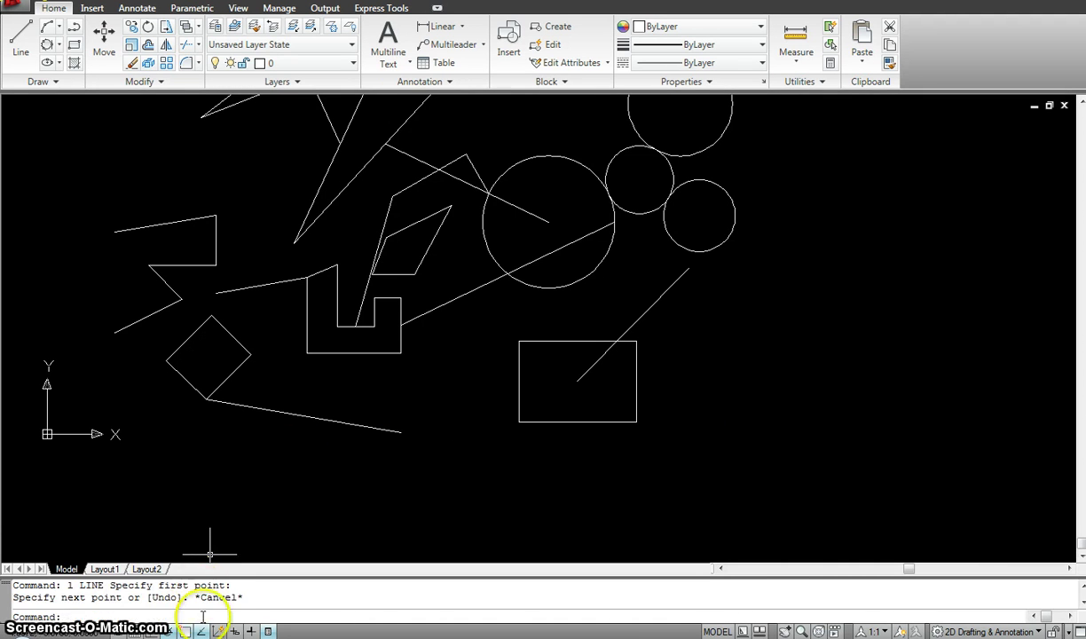
pyautogui.click(235, 631)
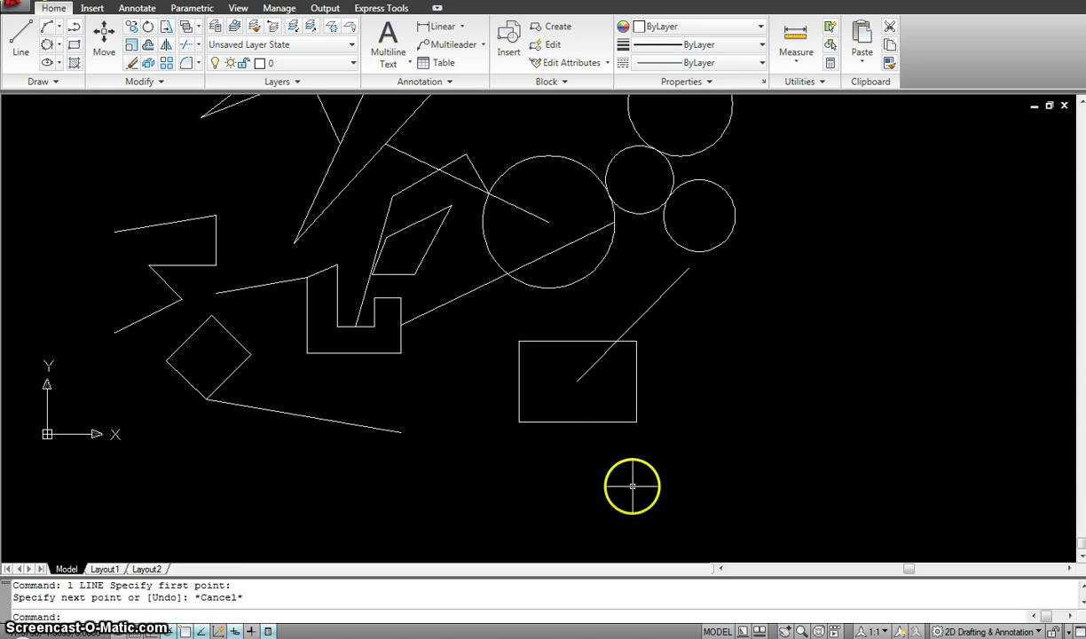
pyautogui.write('l')
pyautogui.press('Return')
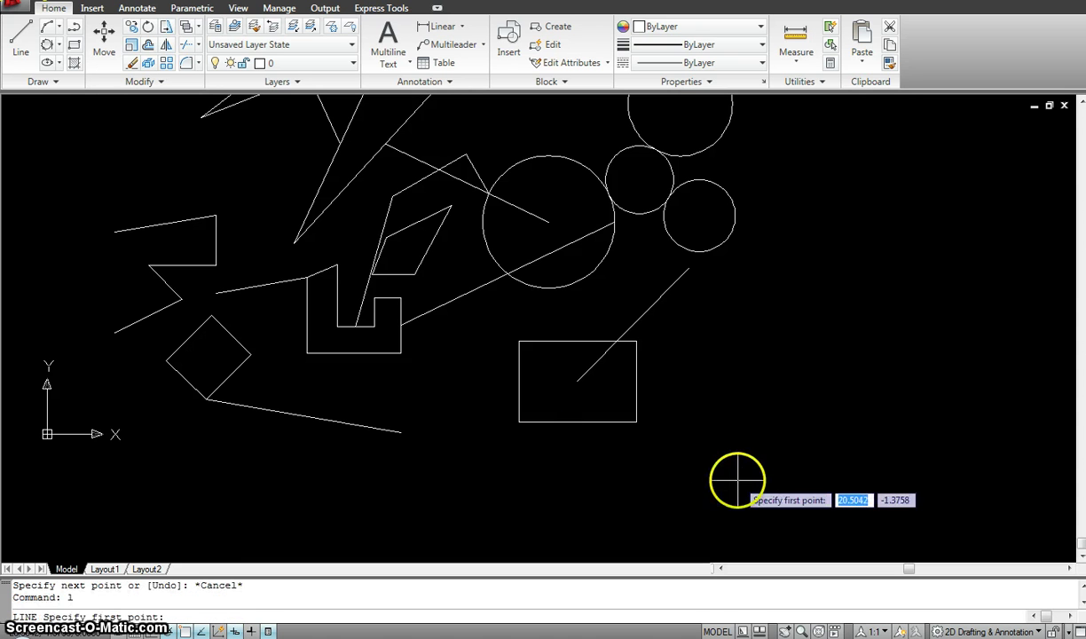
# Draw a line right of the rectangle at a 45° angle with length 5 via dynamic input
pyautogui.click(733, 381)
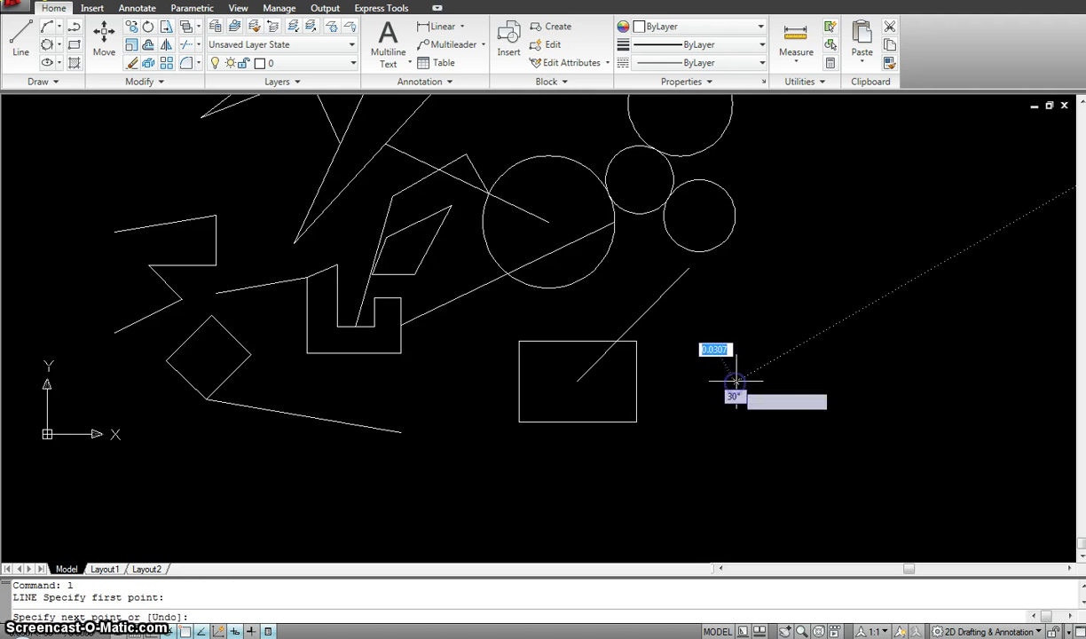
pyautogui.click(778, 344)
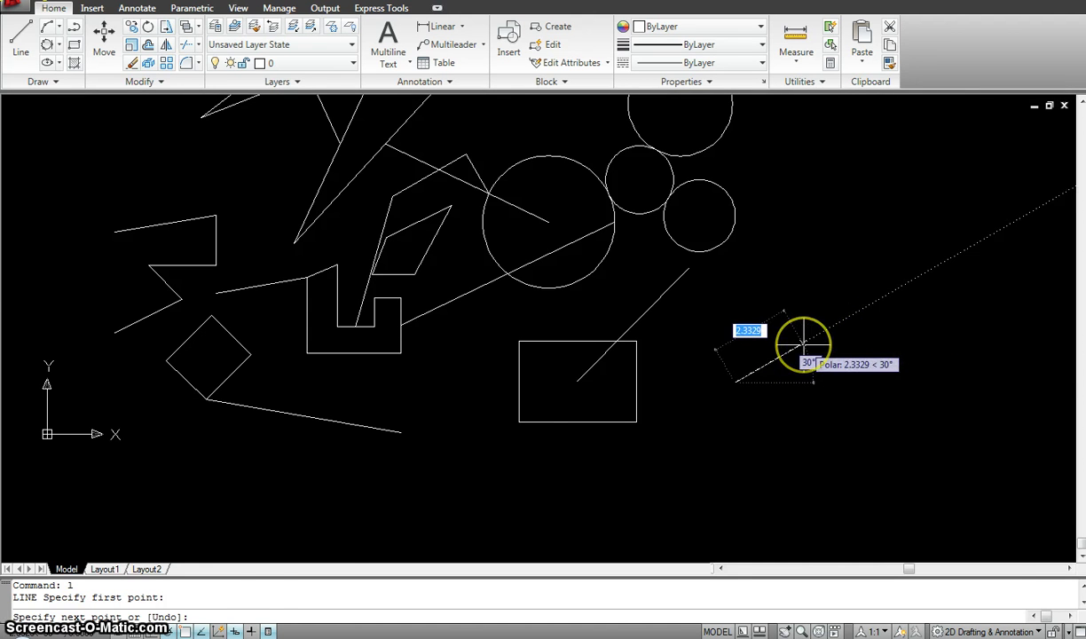
pyautogui.click(235, 631)
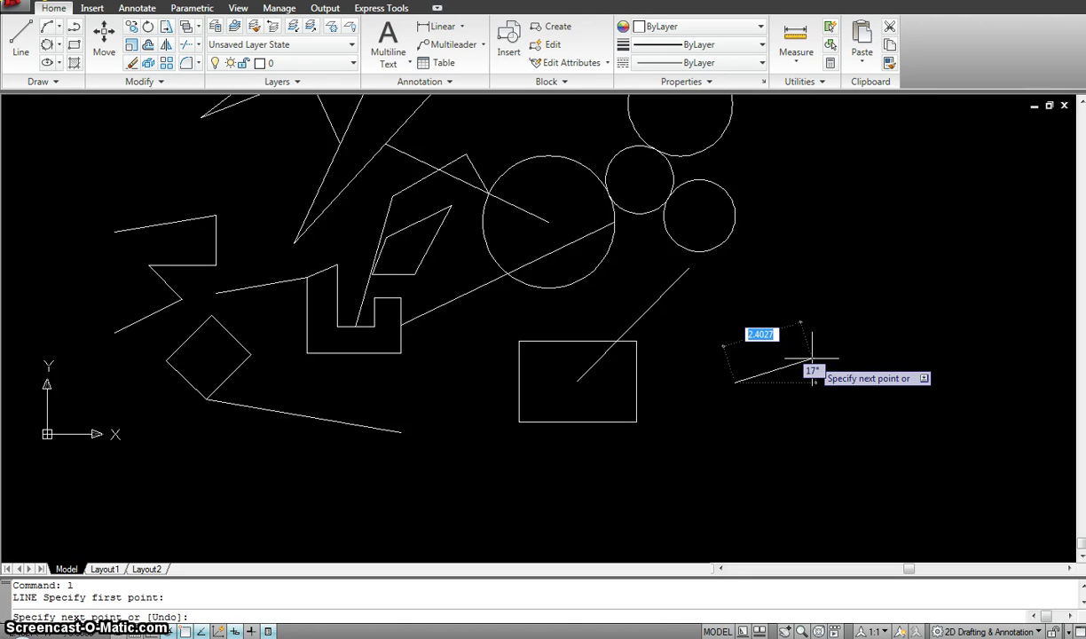
pyautogui.click(818, 345)
pyautogui.press('Tab')
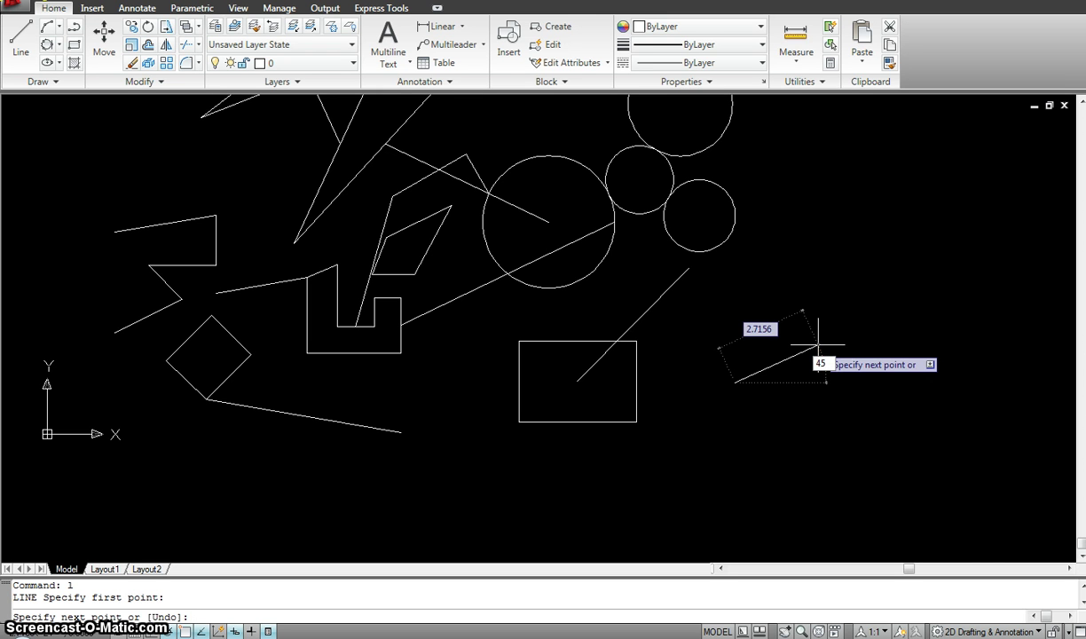
pyautogui.press('Tab')
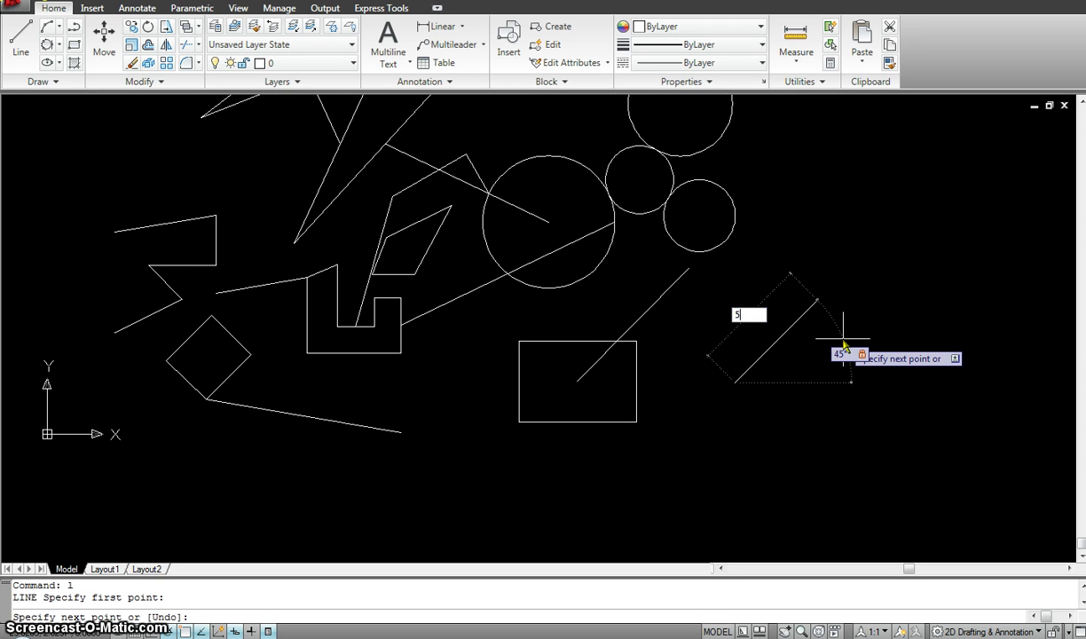
pyautogui.write('5')
pyautogui.press('Return')
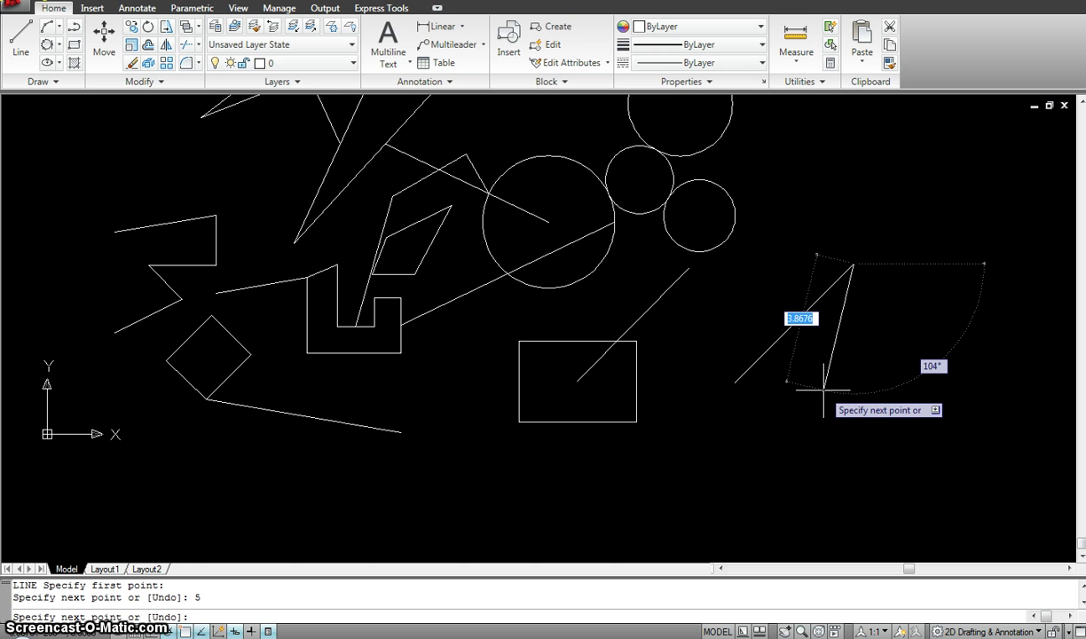
pyautogui.moveTo(825, 389); pyautogui.dragTo(784, 417)
pyautogui.press('Escape')
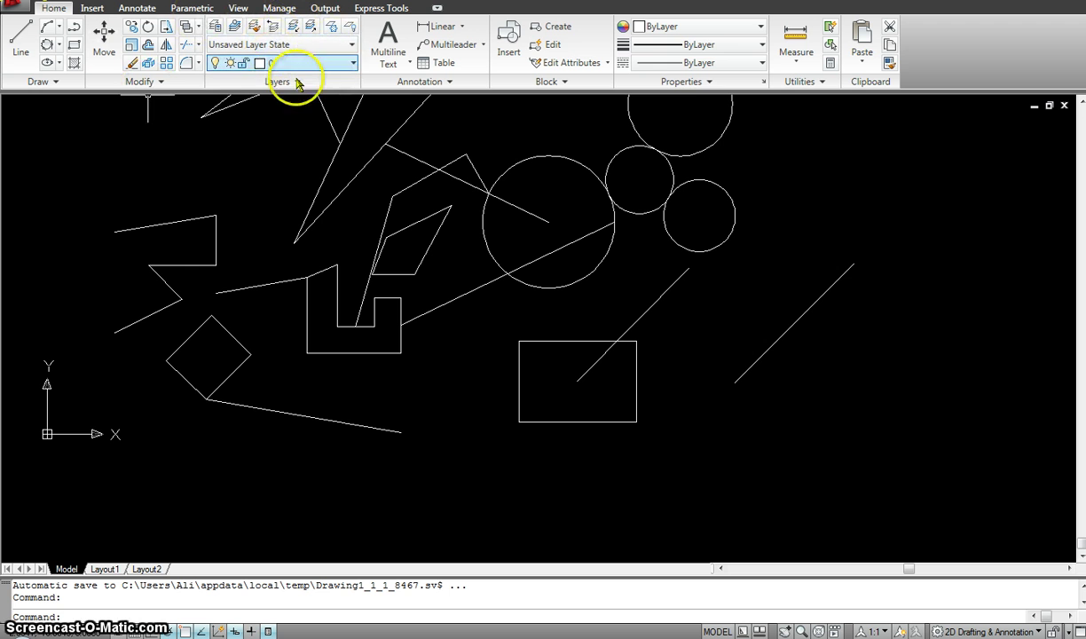
pyautogui.click(753, 50)
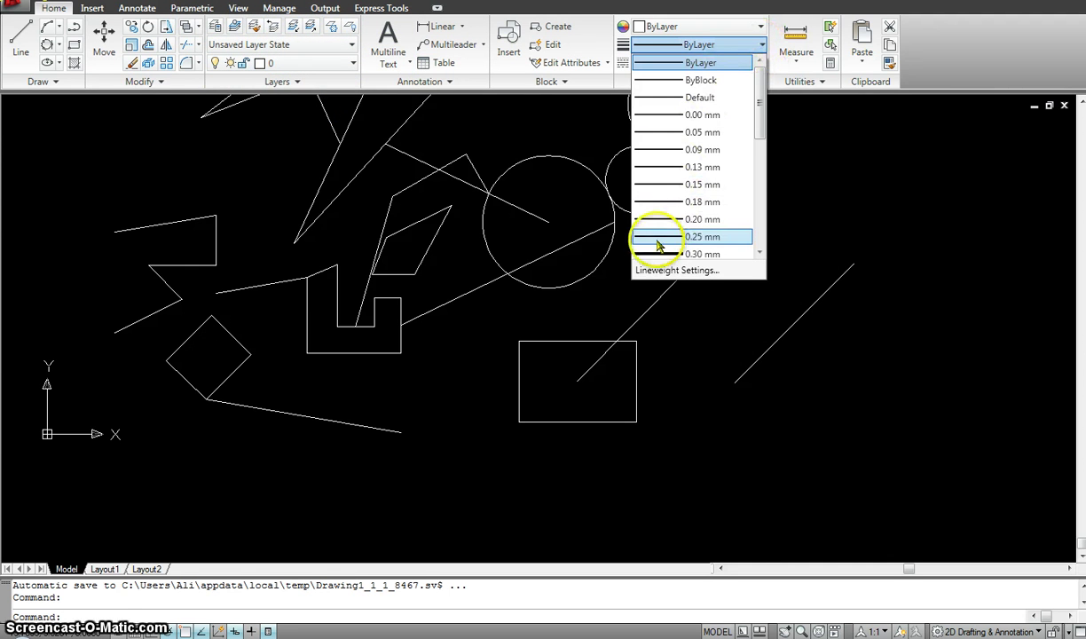
pyautogui.scroll(-1, 658, 248)
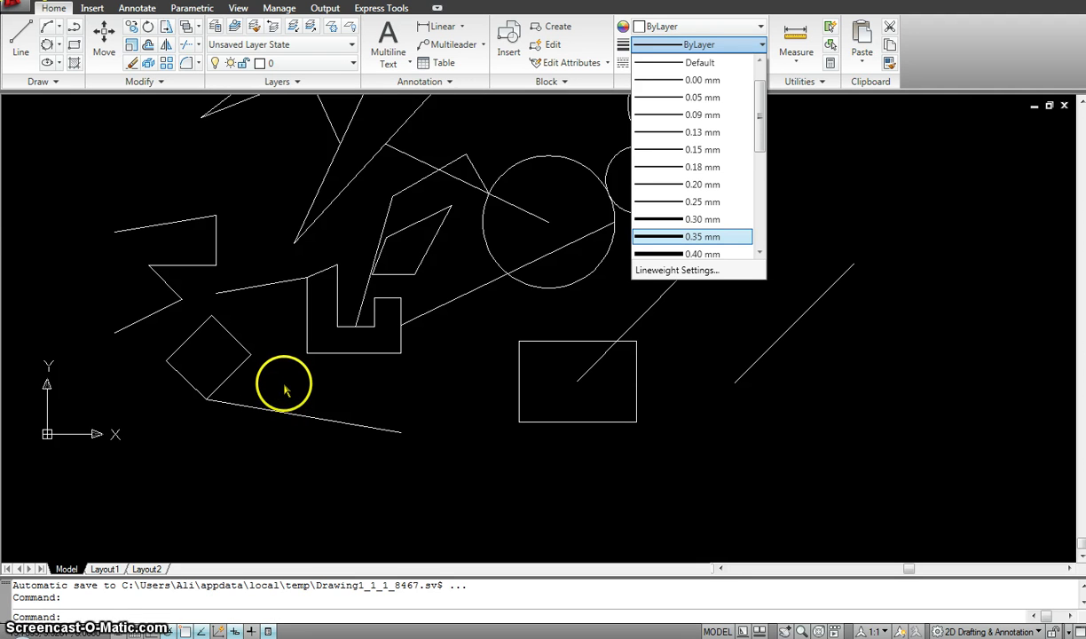
pyautogui.press('Escape')
pyautogui.press('Escape')
pyautogui.press('Escape')
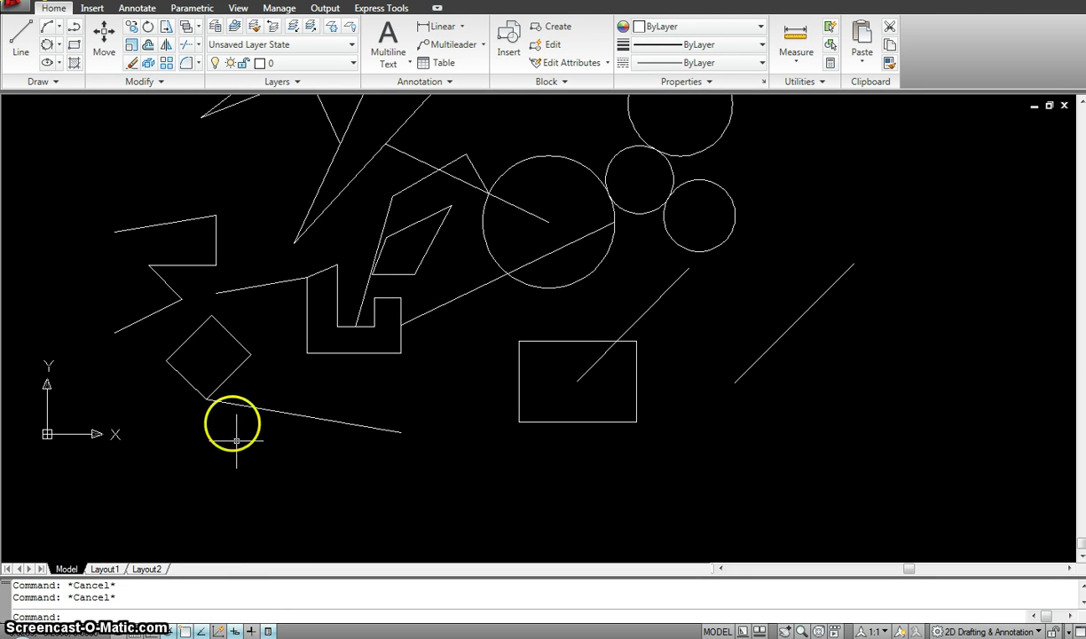
pyautogui.click(246, 408)
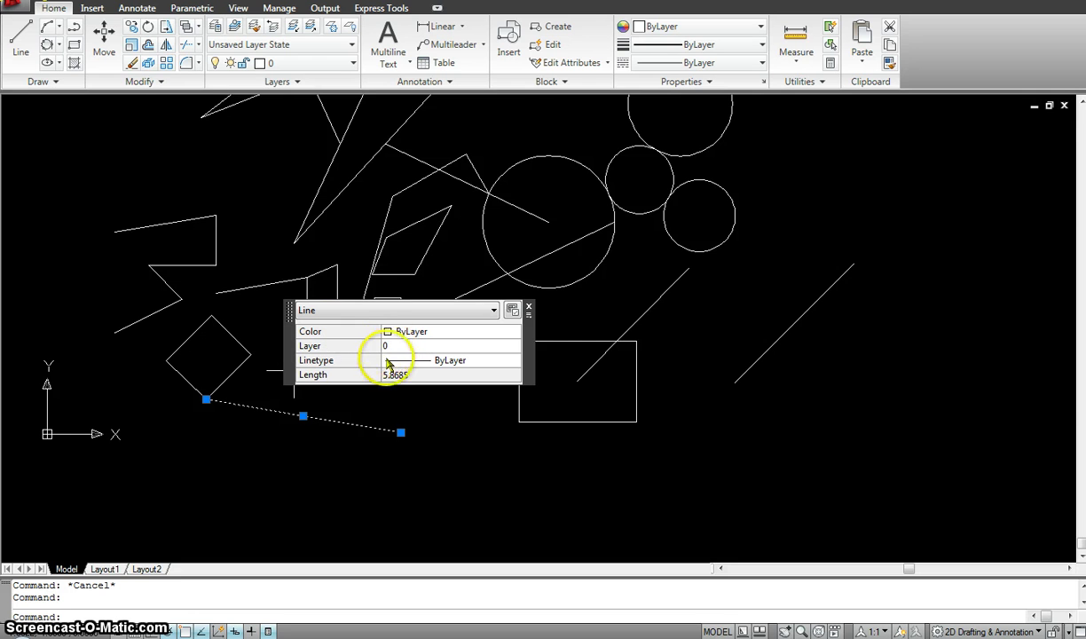
pyautogui.click(412, 375)
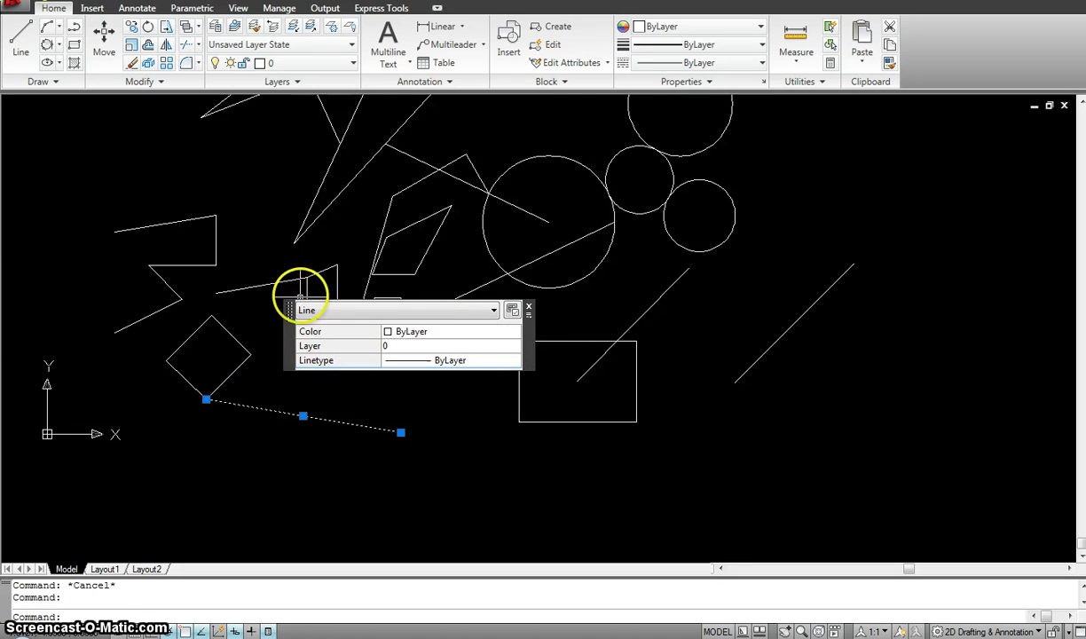
pyautogui.press('Escape')
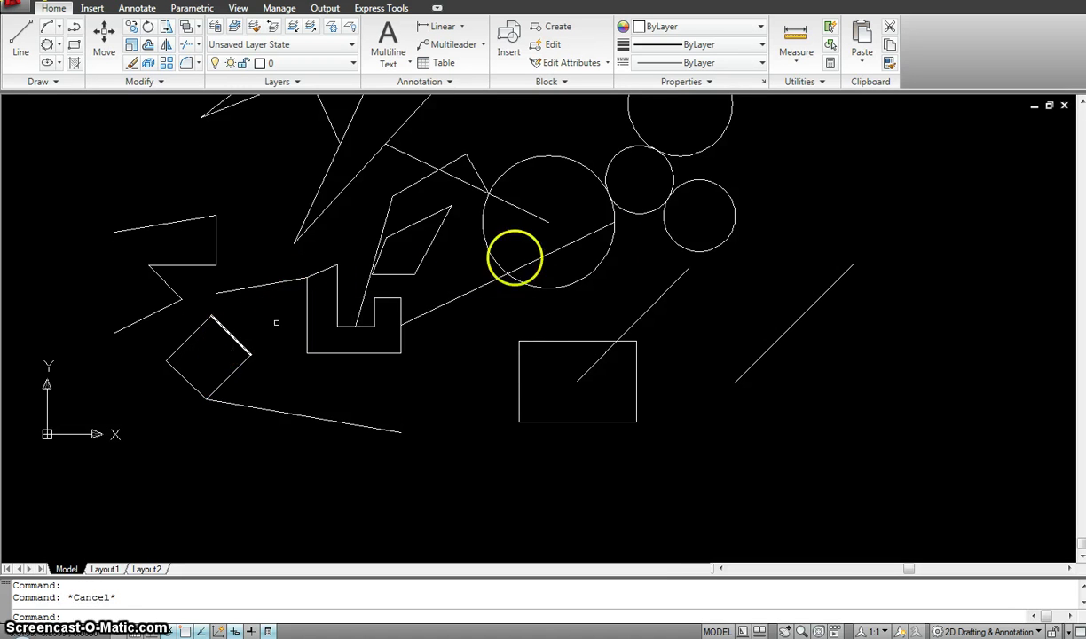
# Select the small right-hand circle and set its Center Y to 5 in Quick Properties
pyautogui.click(672, 237)
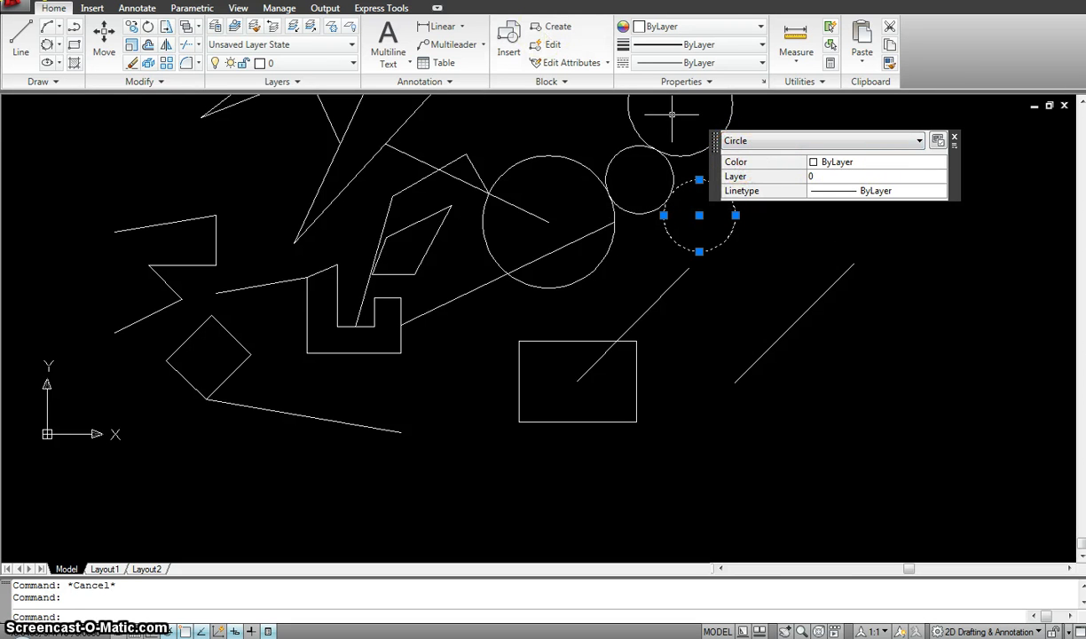
pyautogui.moveTo(894, 198)
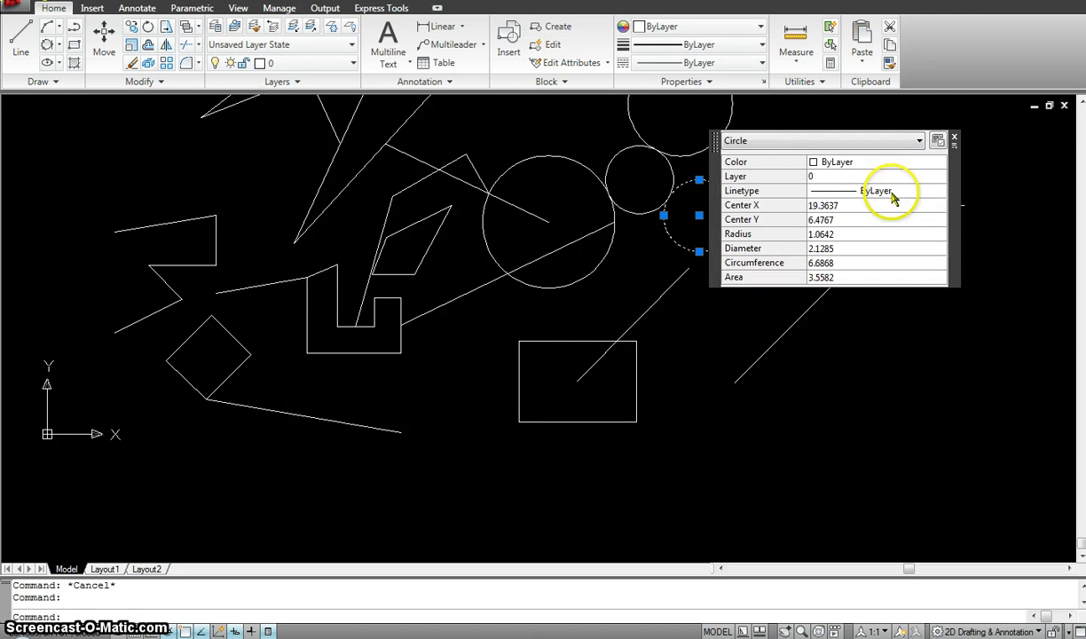
pyautogui.click(850, 220)
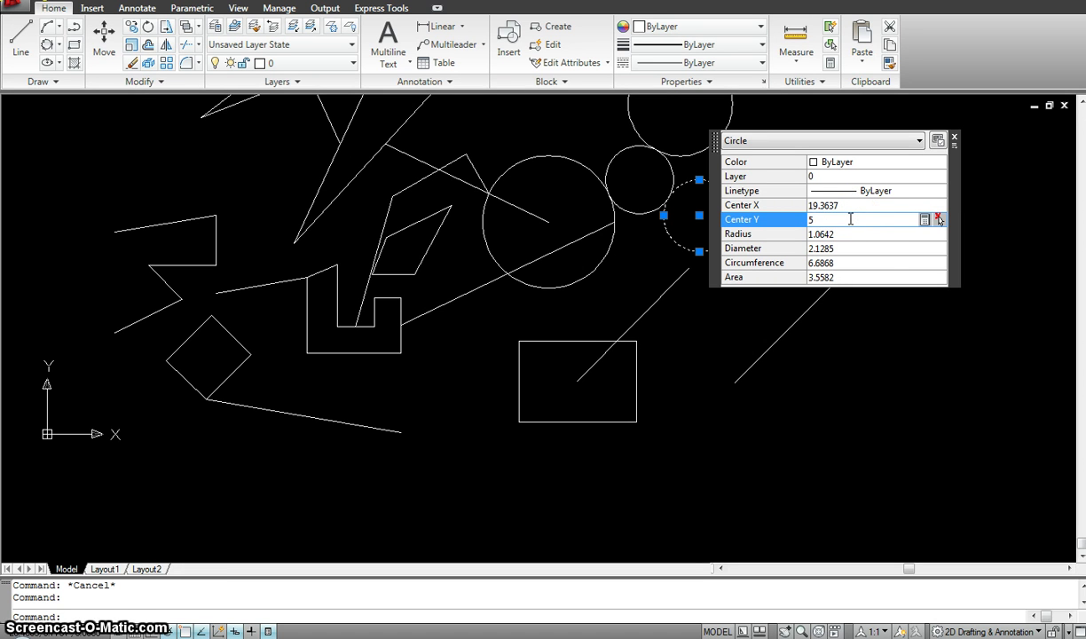
pyautogui.write('5')
pyautogui.press('Tab')
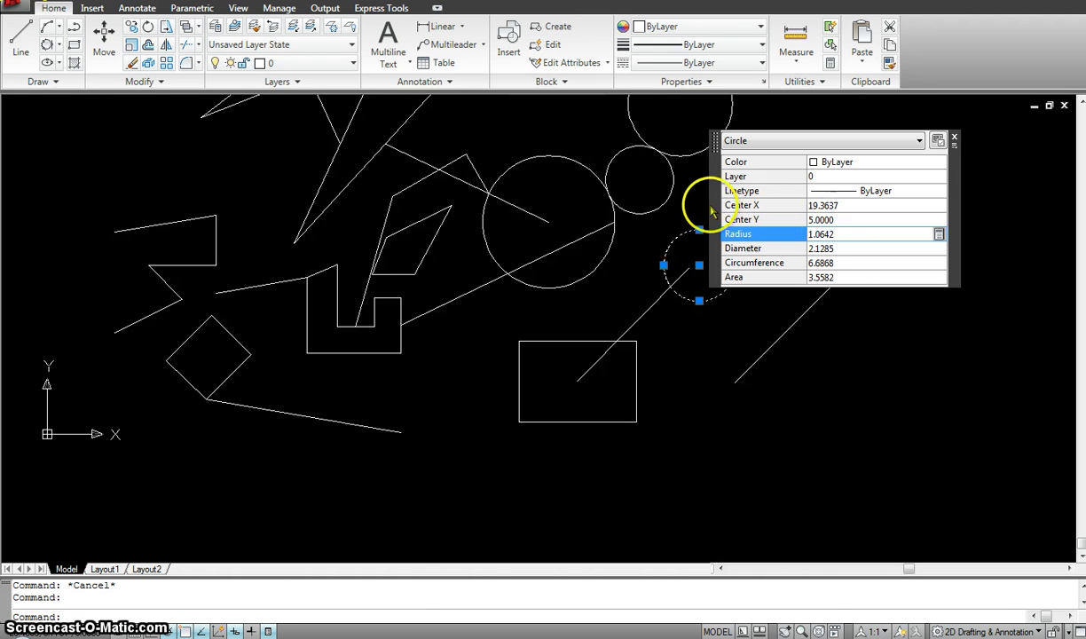
# Set the circle's diameter to 5, move the Quick Properties palette aside, and deselect
pyautogui.moveTo(905, 189)
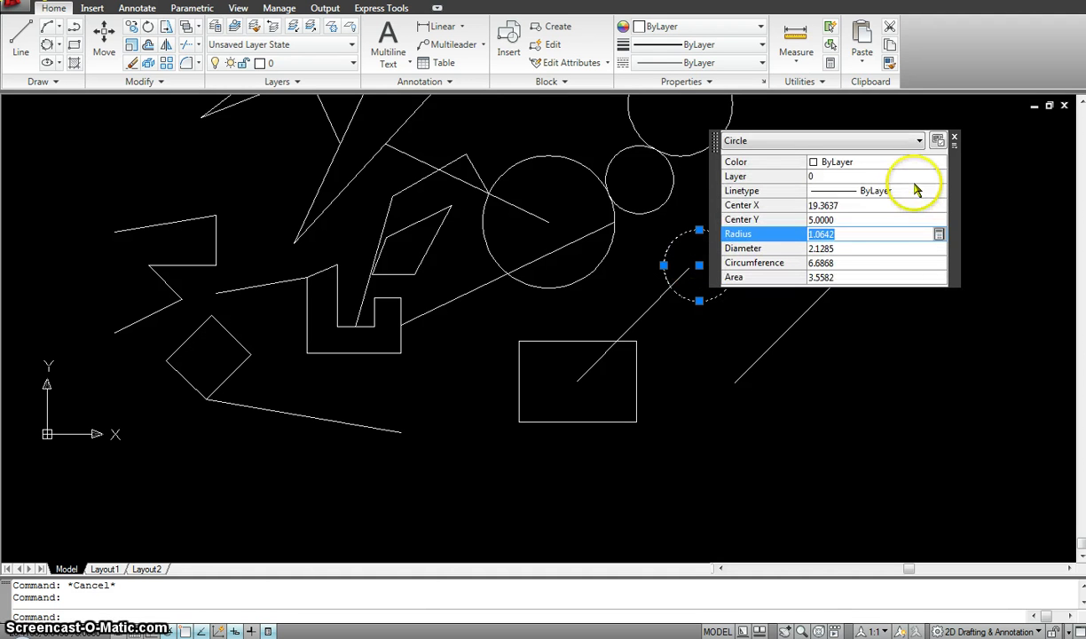
pyautogui.click(849, 249)
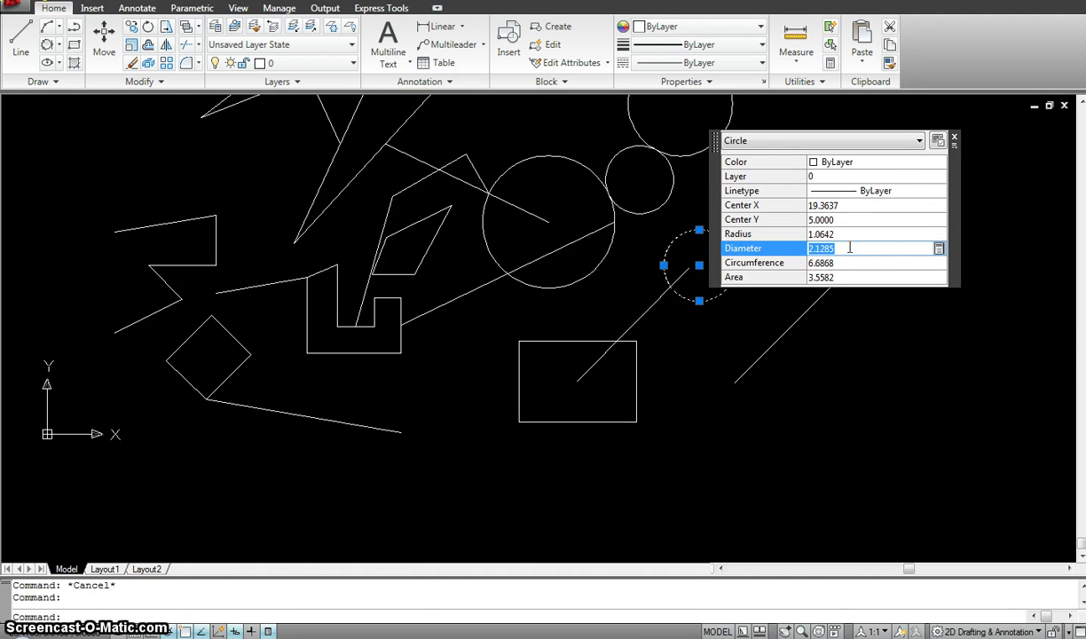
pyautogui.write('5')
pyautogui.press('Tab')
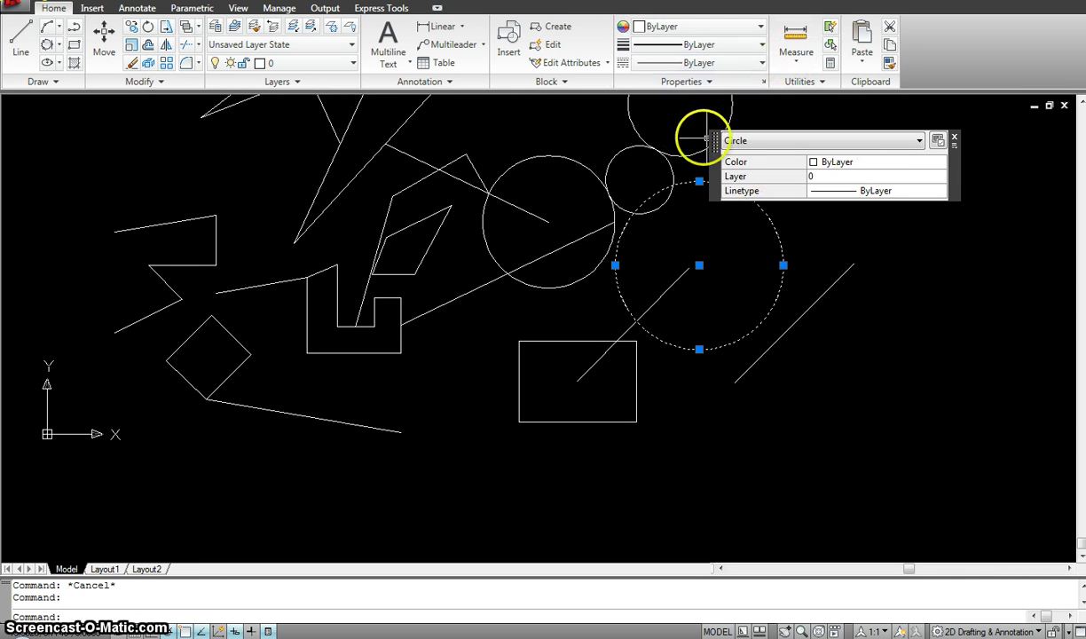
pyautogui.moveTo(715, 147)
pyautogui.moveTo(715, 146); pyautogui.dragTo(105, 193)
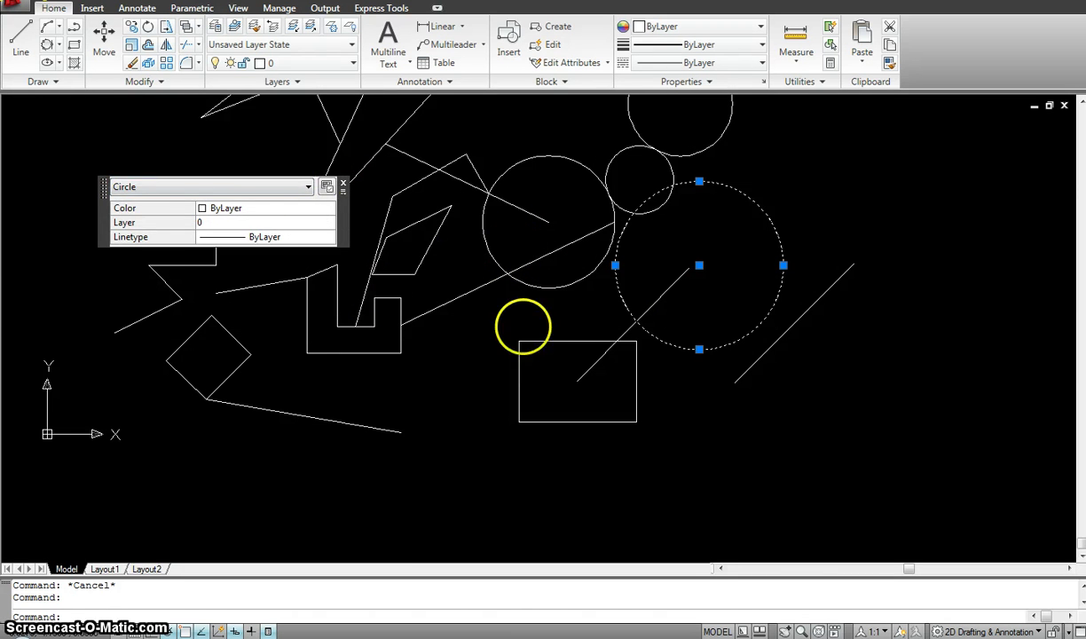
pyautogui.press('Escape')
pyautogui.press('Escape')
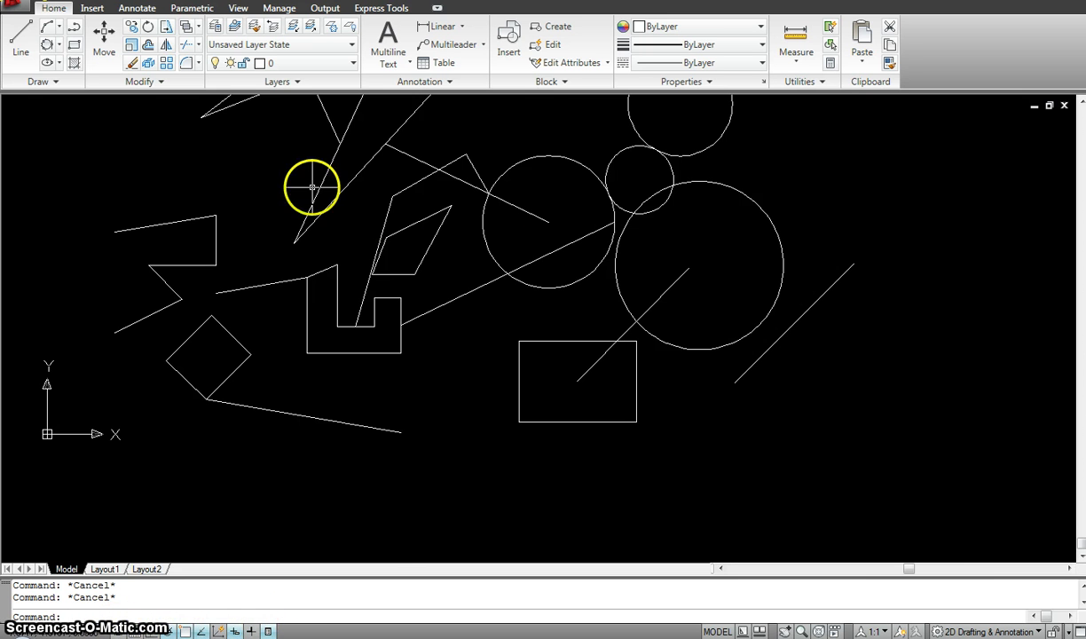
# Pan the view down and slightly right, bringing the enlarged circle and rectangle into view
pyautogui.moveTo(513, 255); pyautogui.dragTo(525, 324, button='middle')
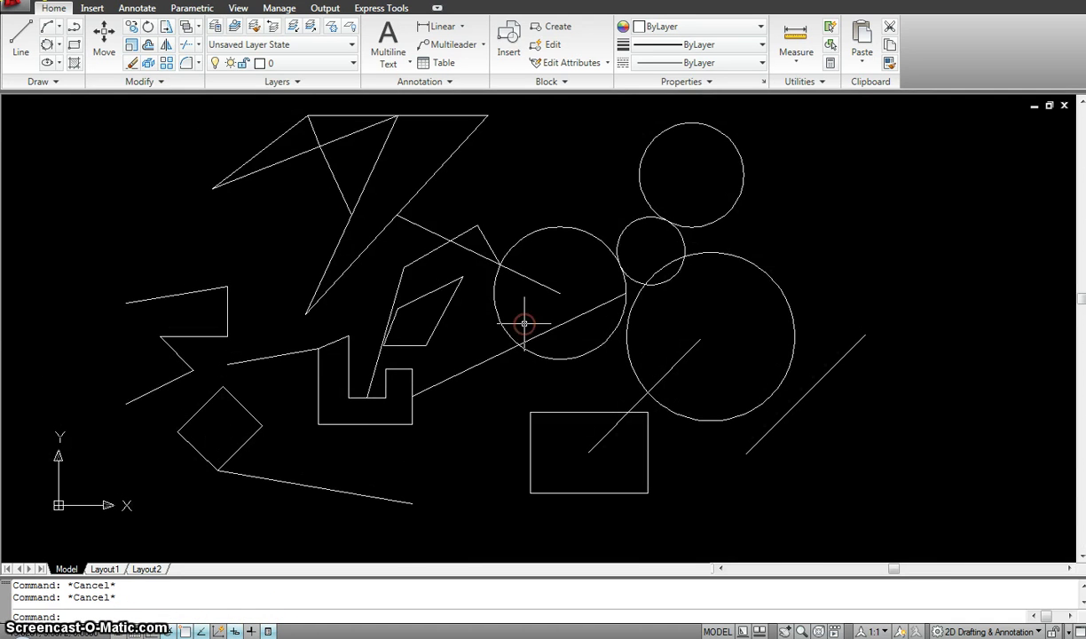